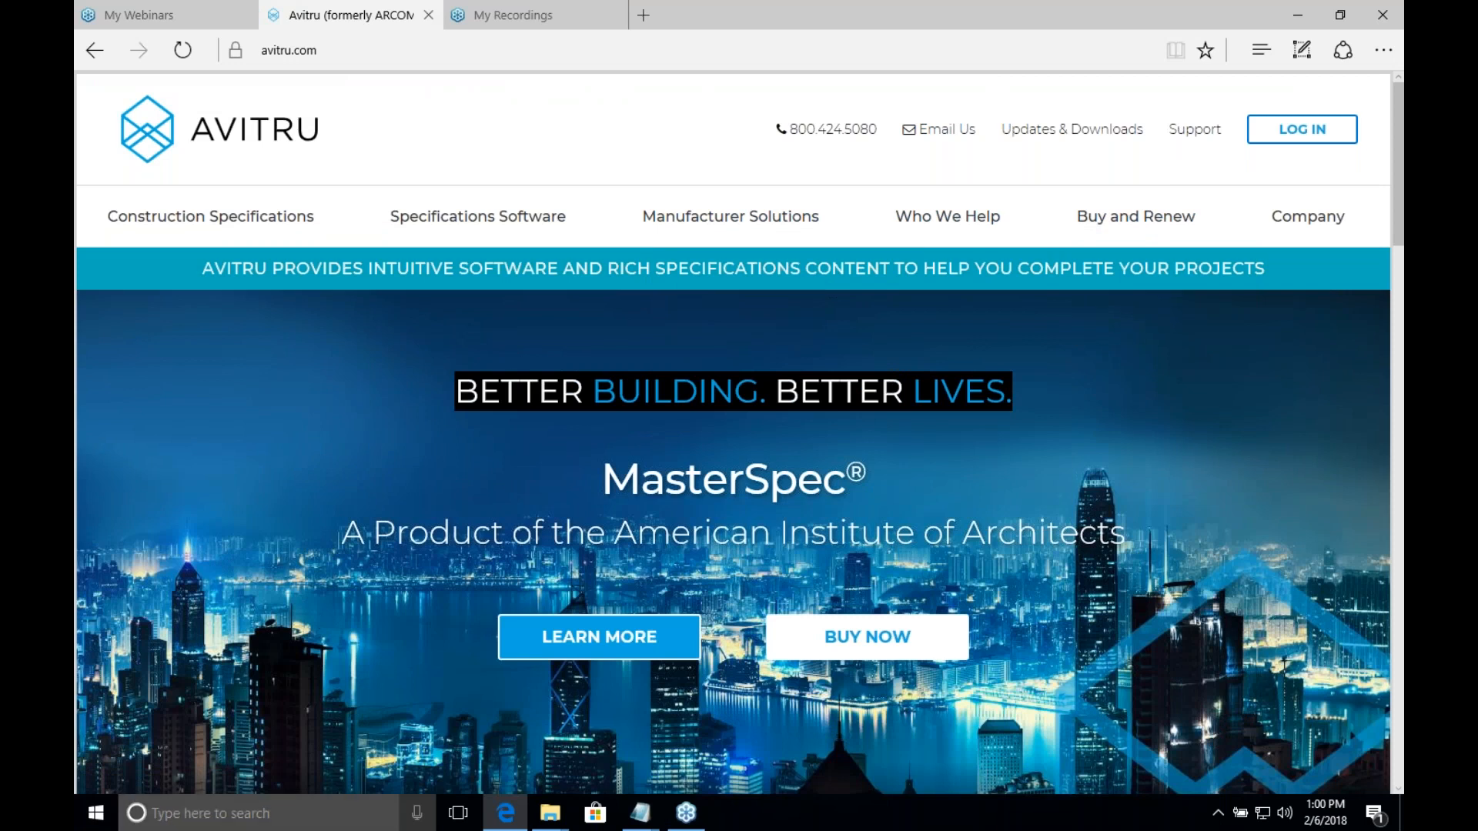
Step: Open Programs and Features from the Control Panel, review the installed programs, and minimize the window
{"action": "left_click", "coordinate": [97, 816]}
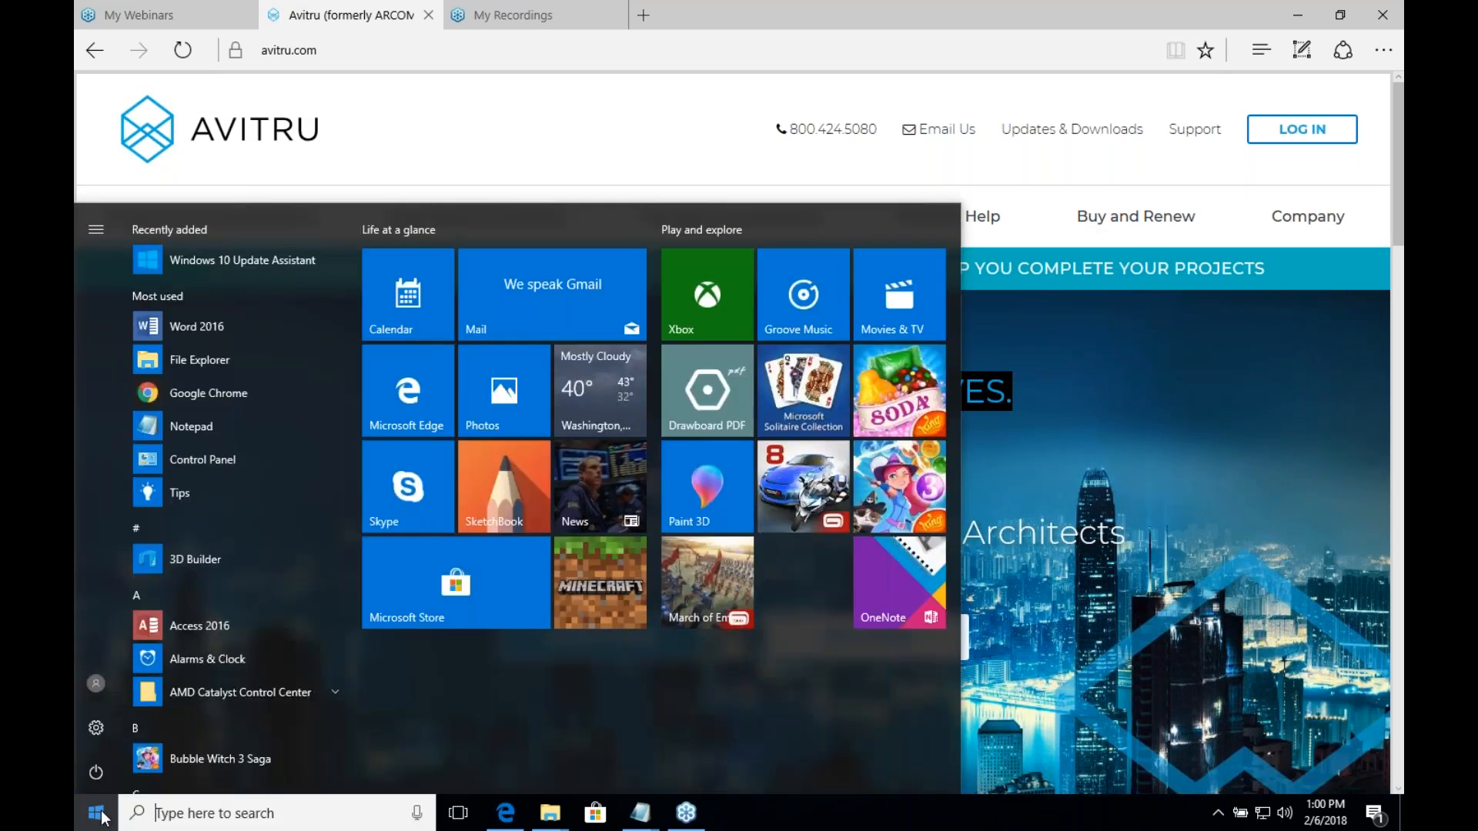
{"action": "left_click", "coordinate": [97, 814]}
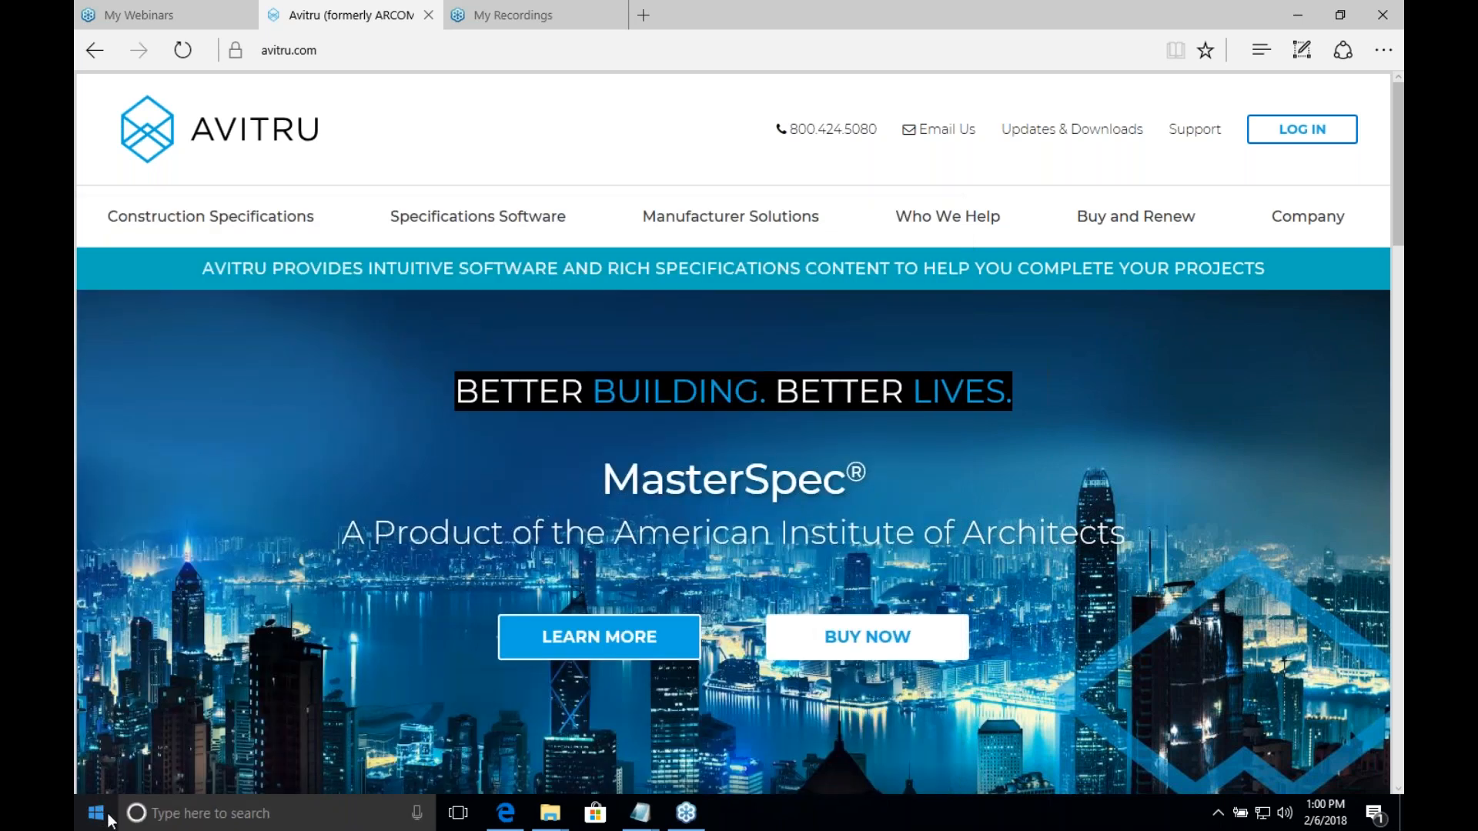
{"action": "left_click", "coordinate": [109, 820]}
{"action": "type", "text": "contr"}
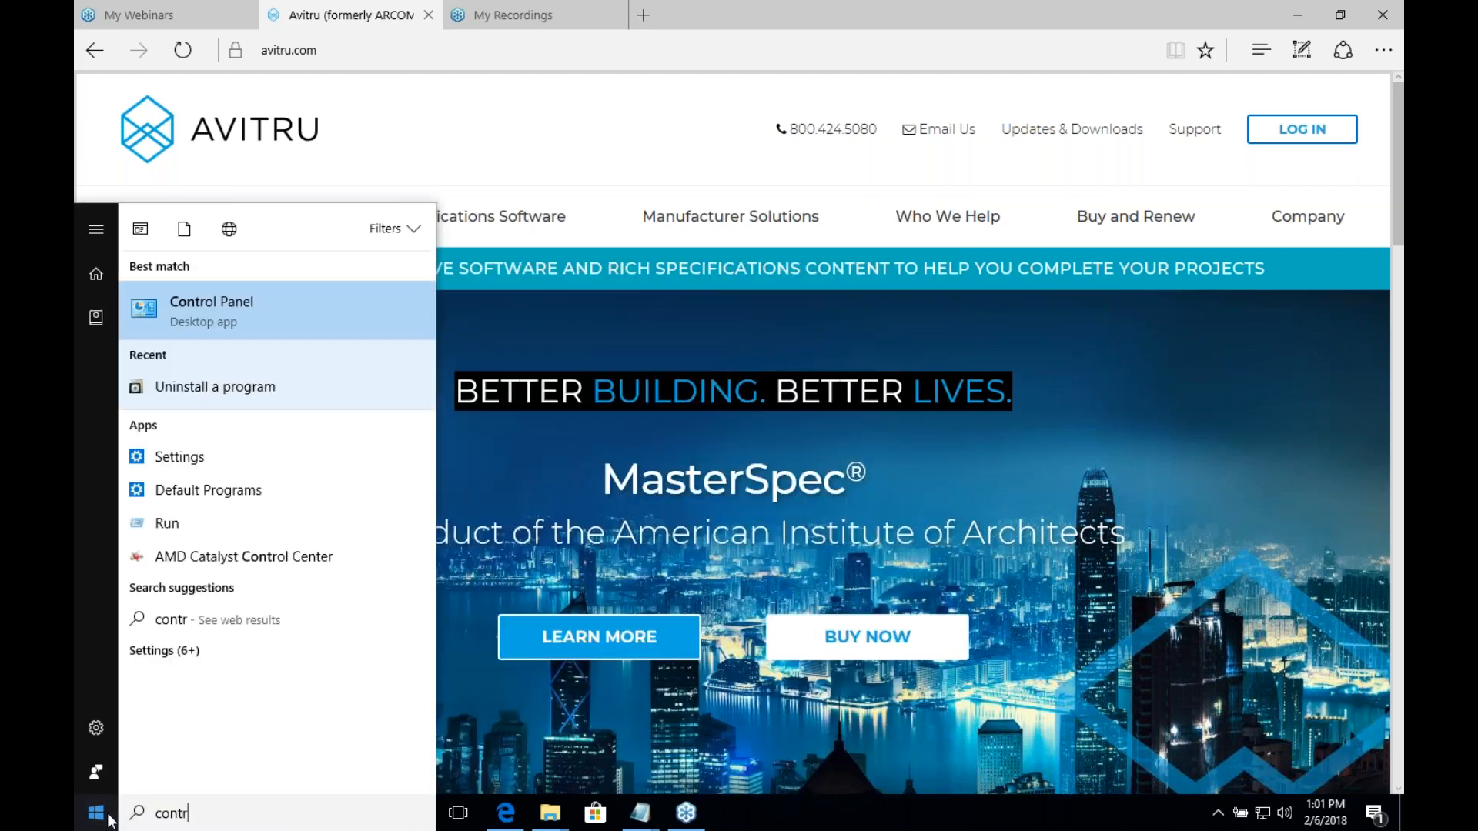
{"action": "key", "text": "Return"}
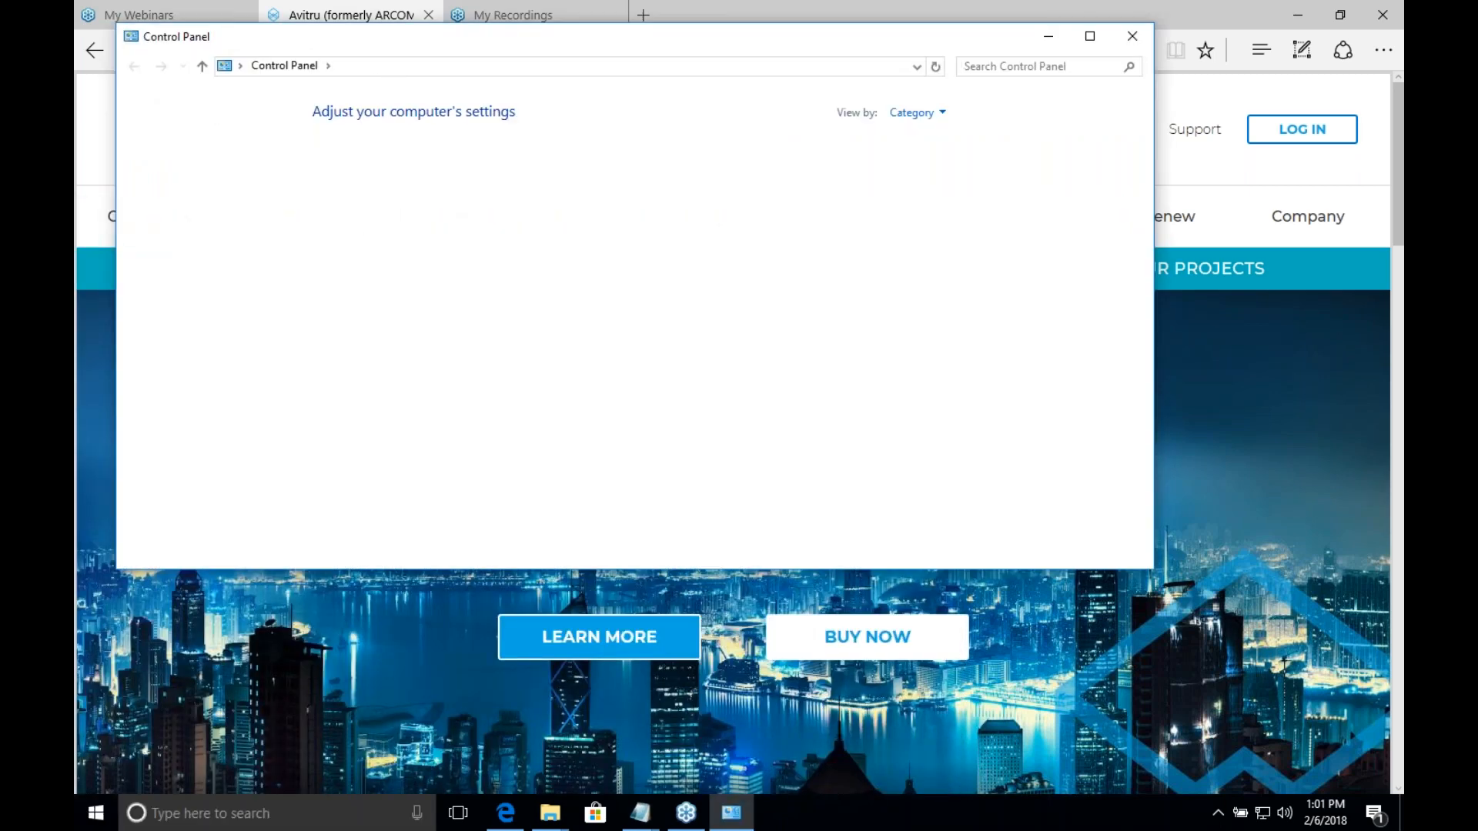
{"action": "left_click", "coordinate": [918, 114]}
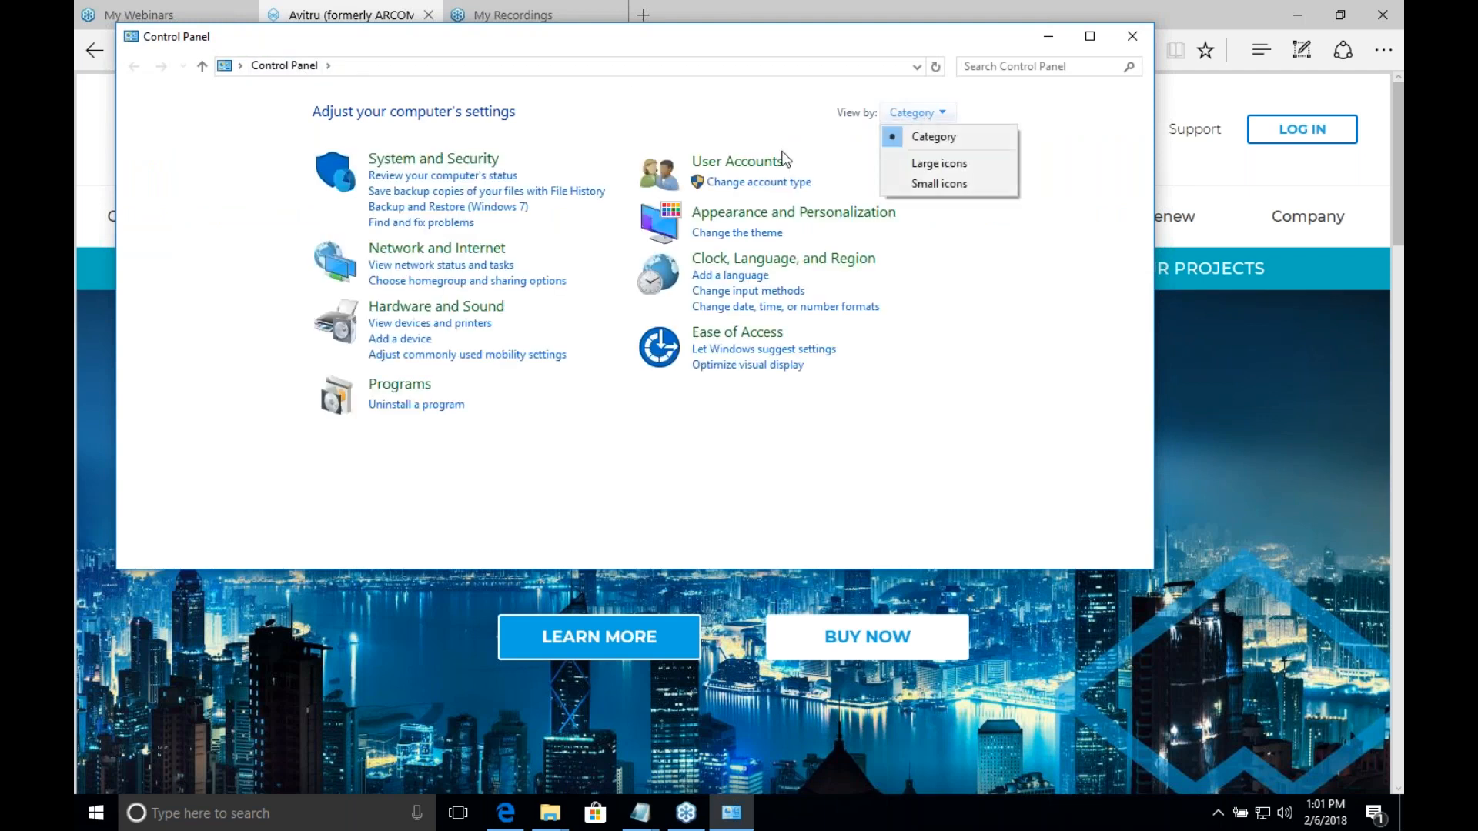
{"action": "left_click", "coordinate": [454, 405]}
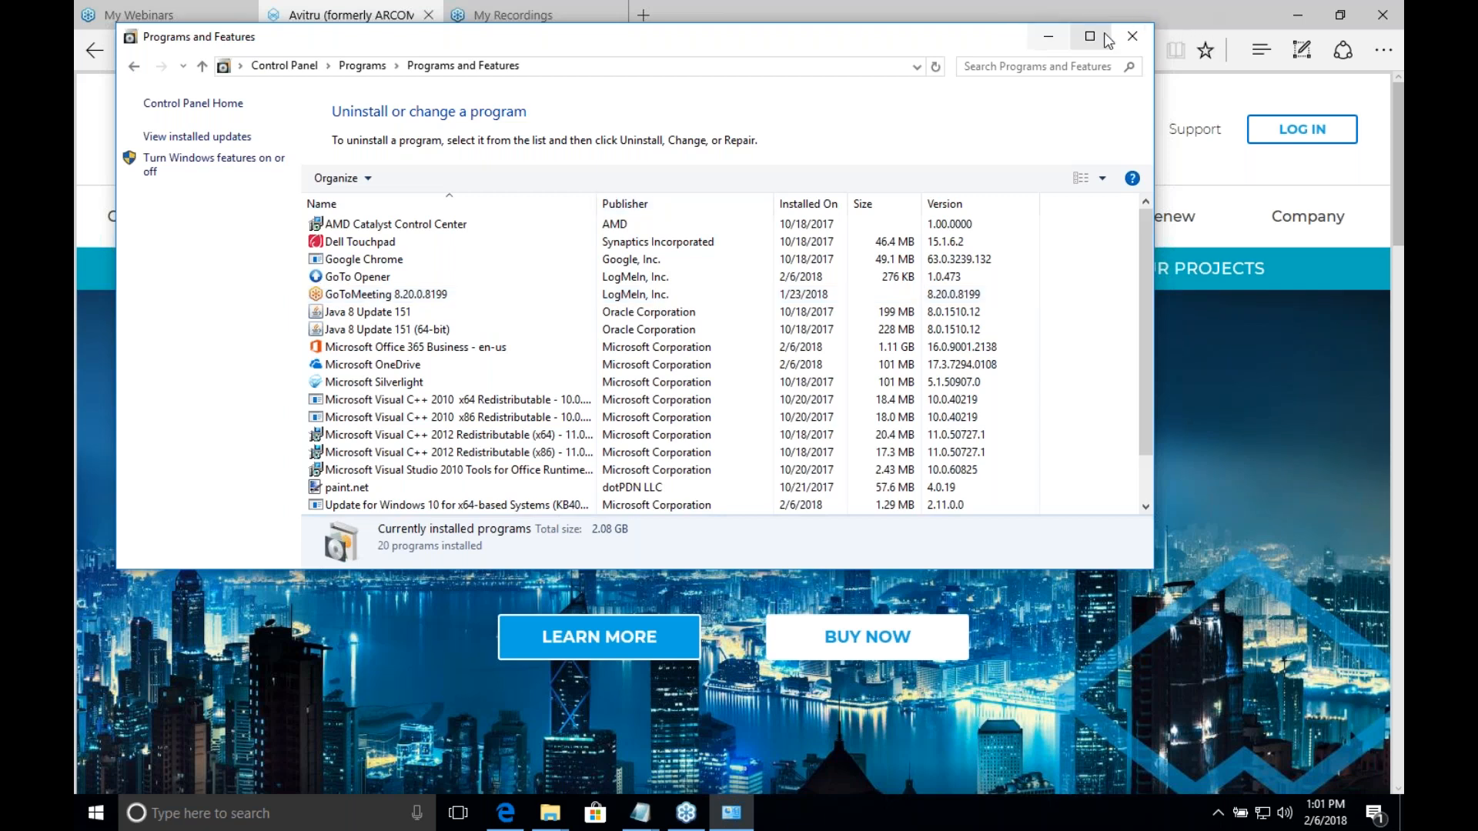
{"action": "left_click", "coordinate": [1051, 38]}
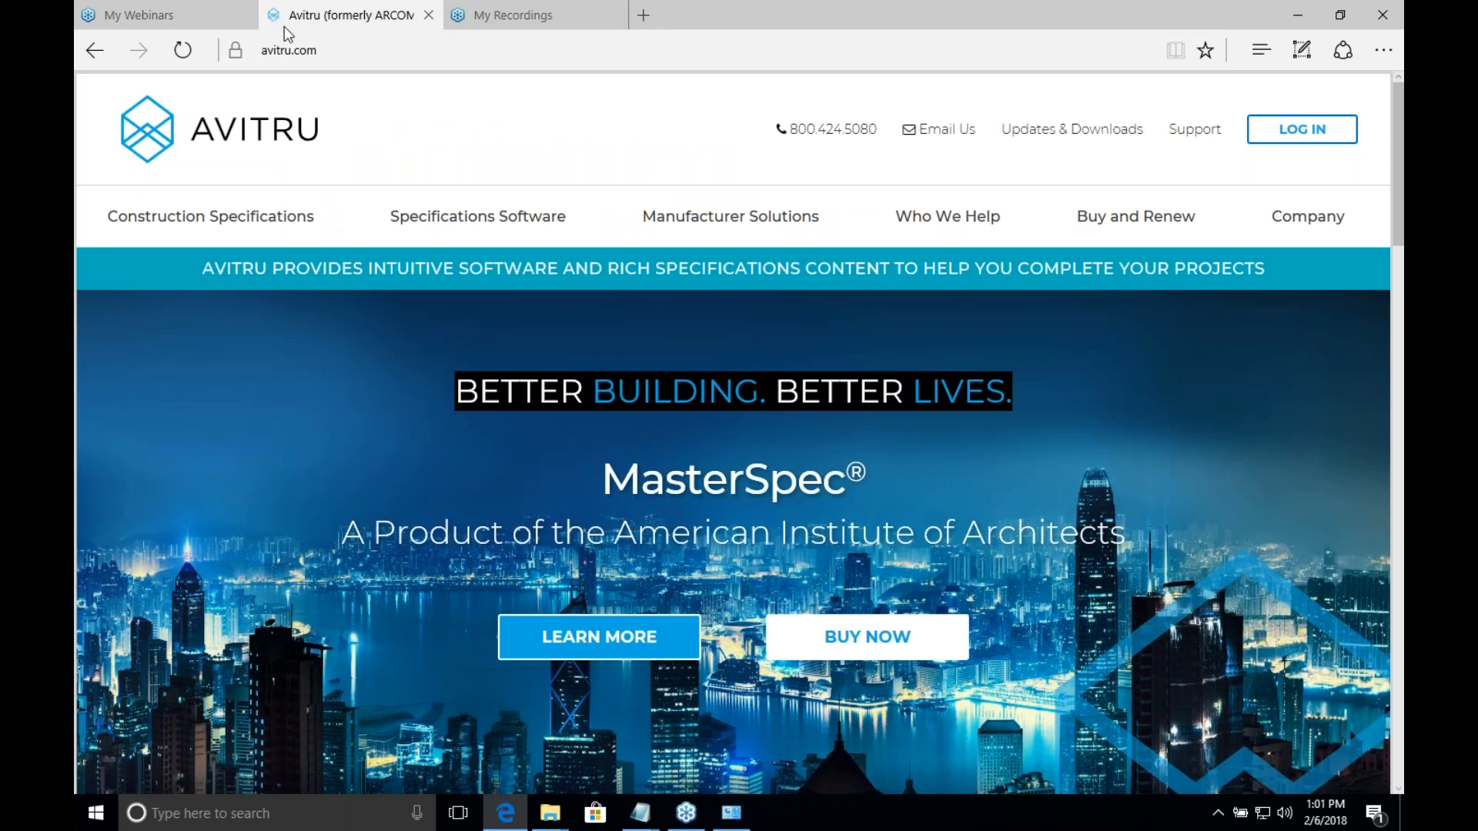
Step: Log in to MasterSpec with the account username and password, and open the MasterSpec Documents and MasterWorks download page without saving the password
{"action": "left_click", "coordinate": [1301, 128]}
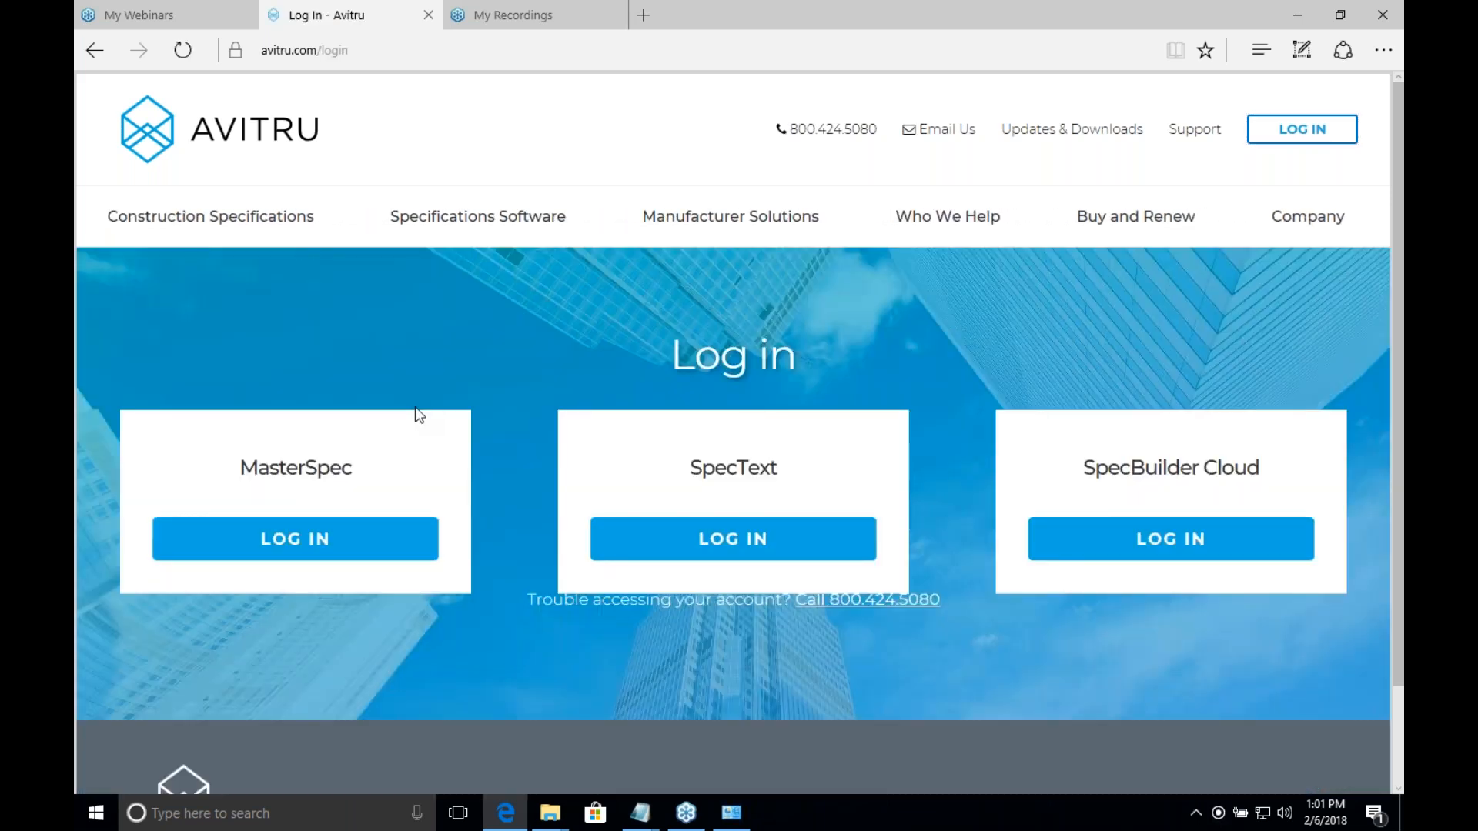
{"action": "left_click", "coordinate": [356, 547]}
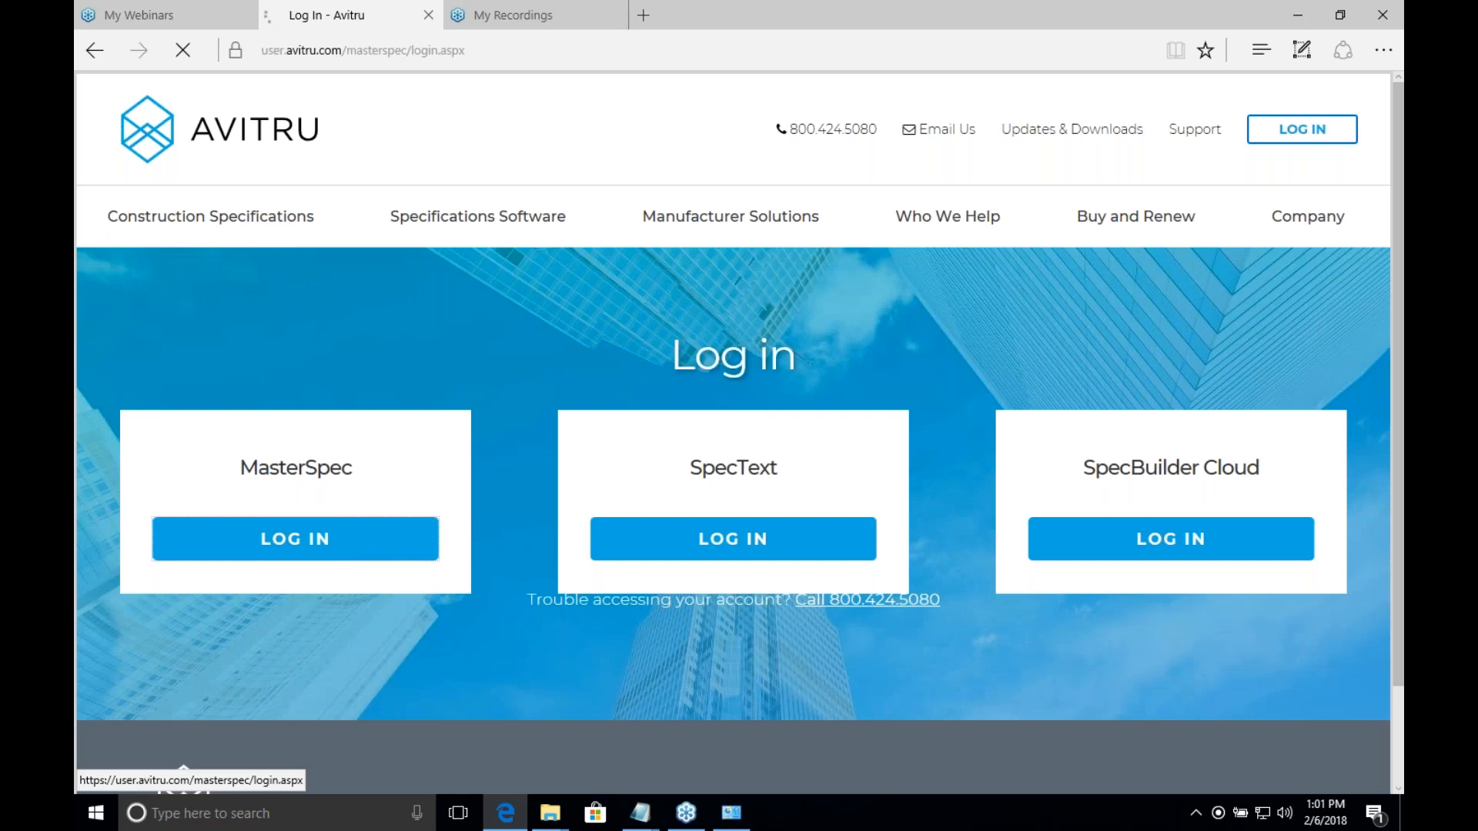
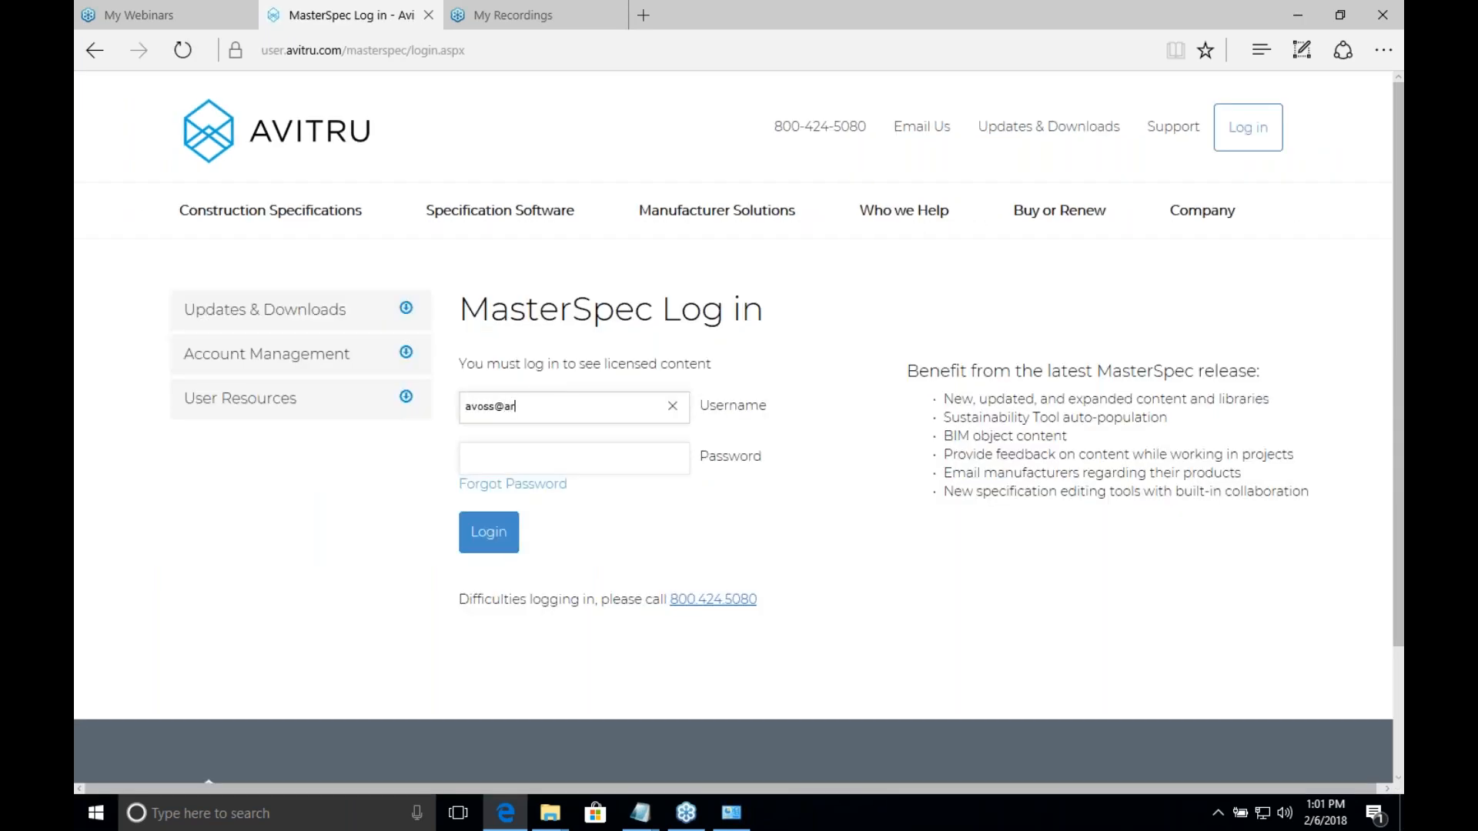
{"action": "key", "text": "Tab"}
{"action": "type", "text": "********"}
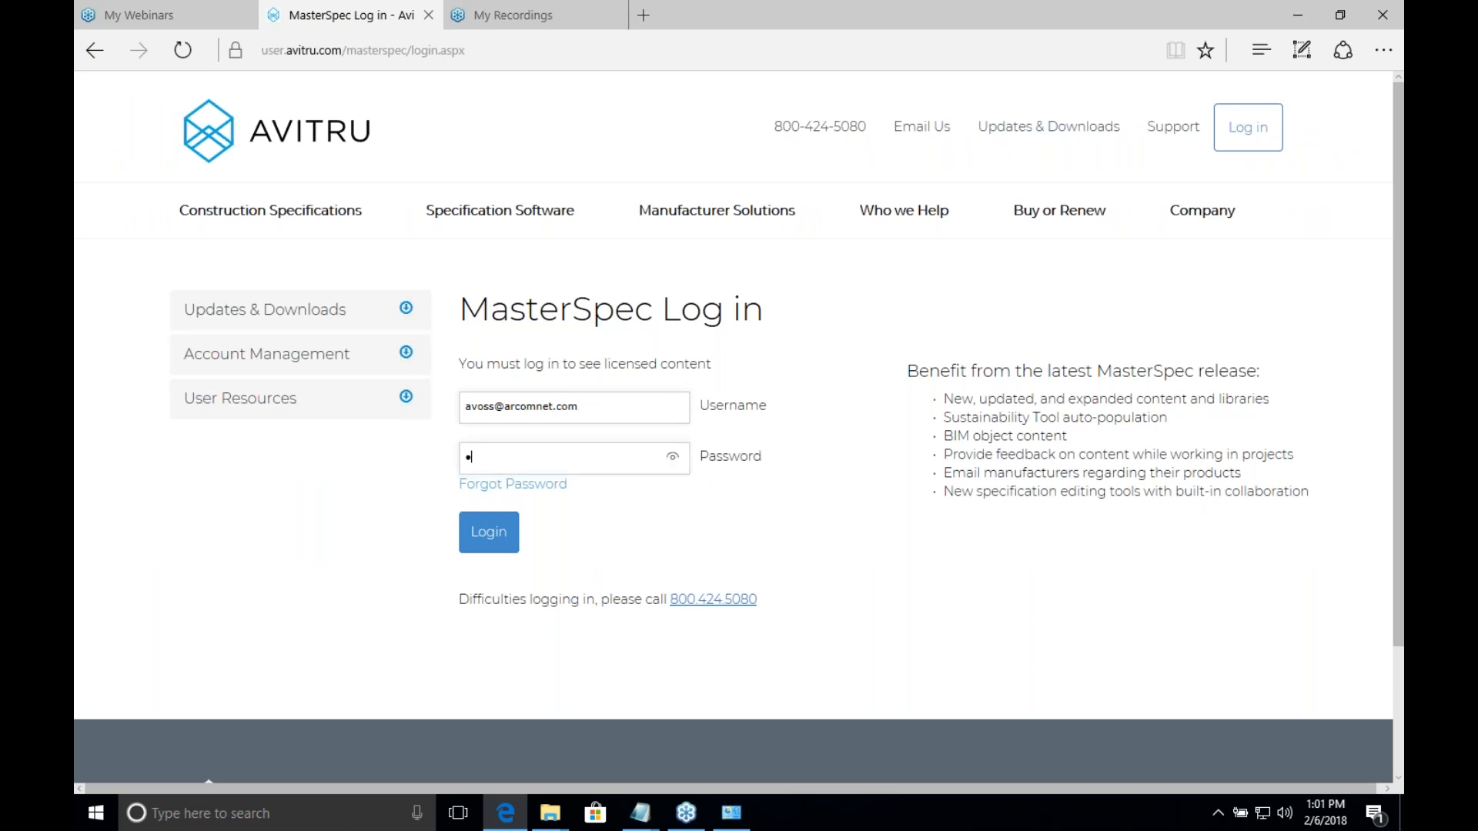
{"action": "key", "text": "Return"}
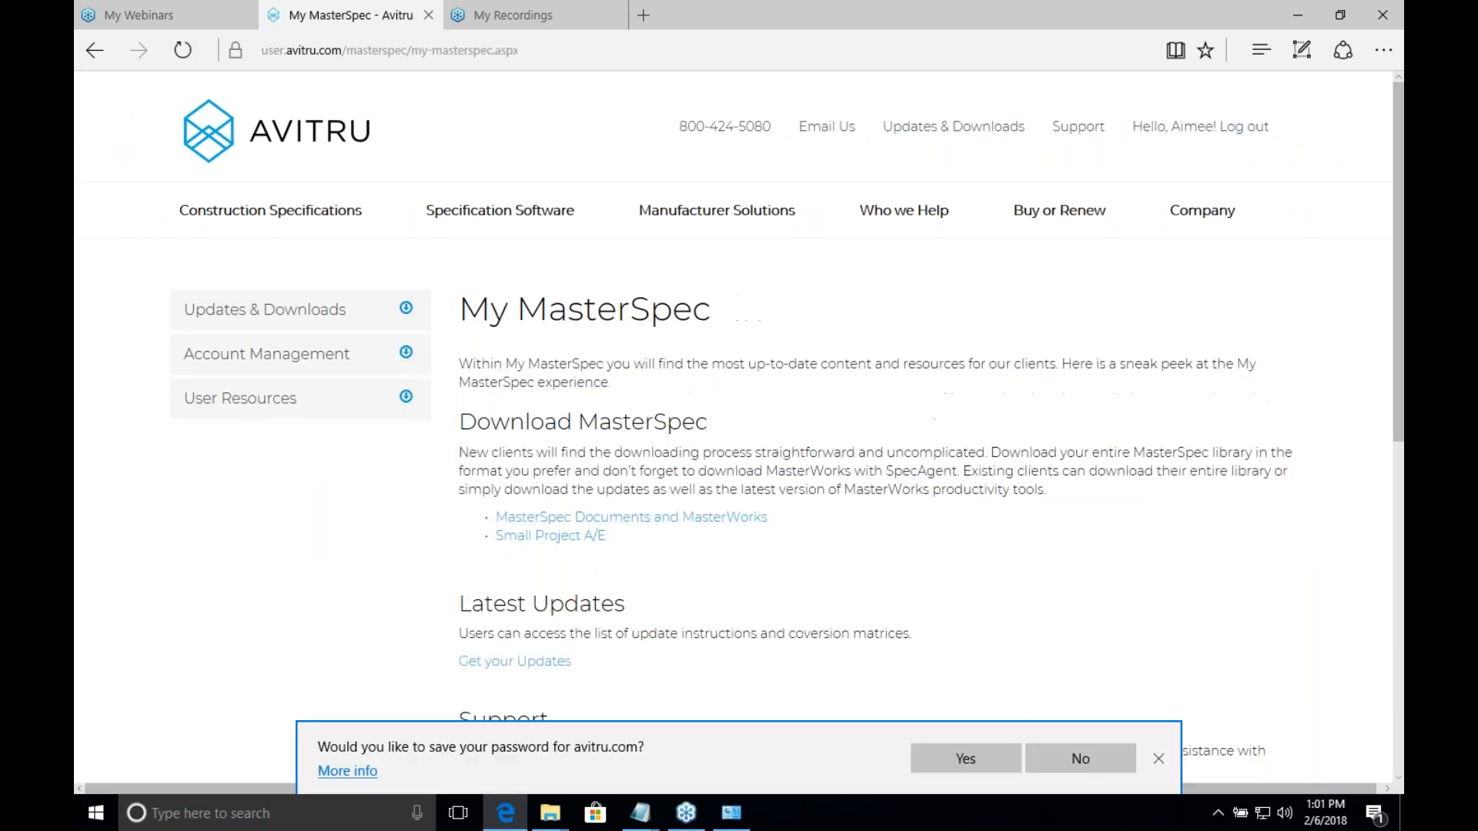
{"action": "left_click", "coordinate": [555, 518]}
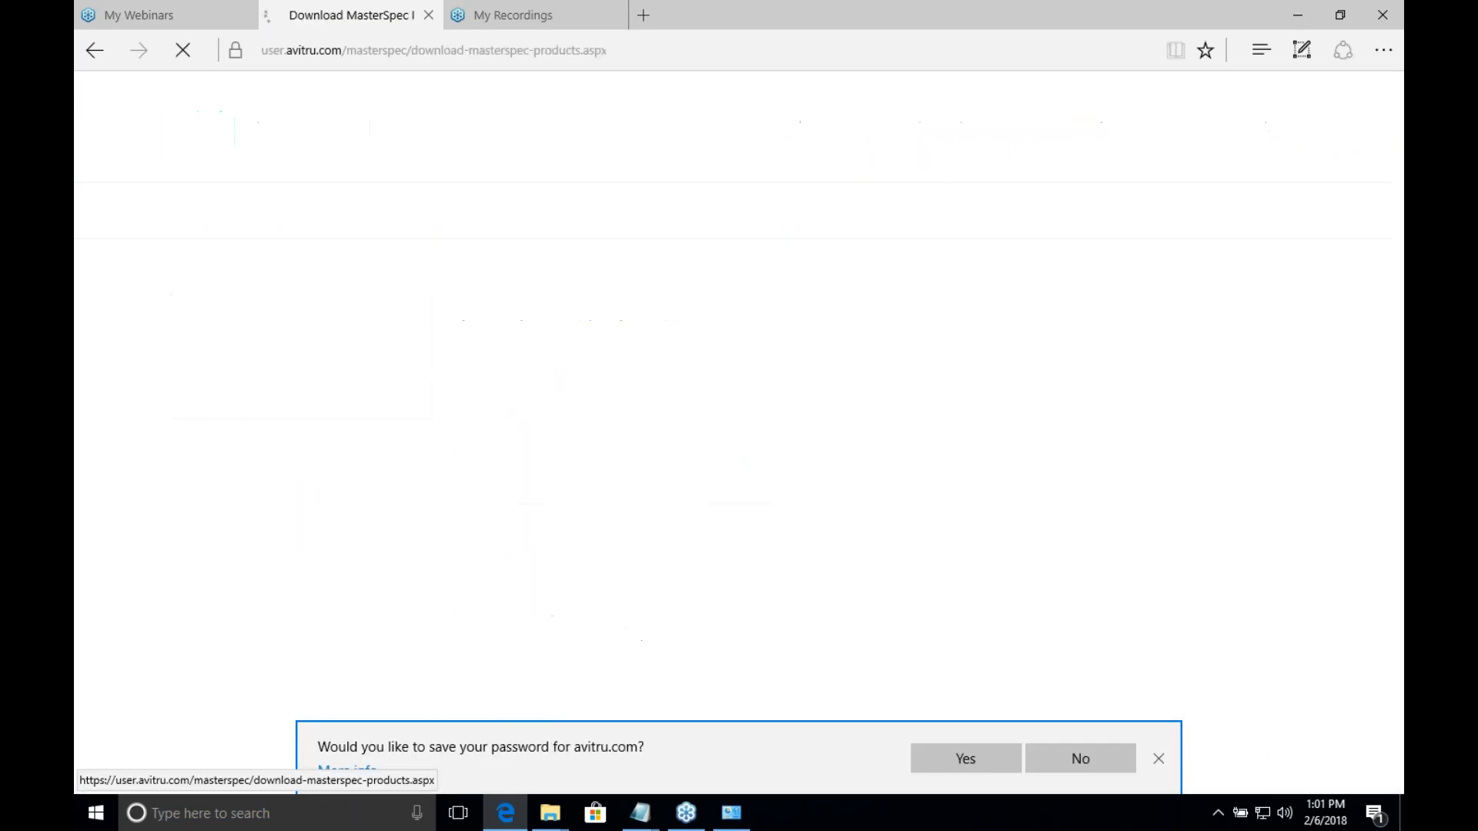
{"action": "left_click", "coordinate": [1159, 759]}
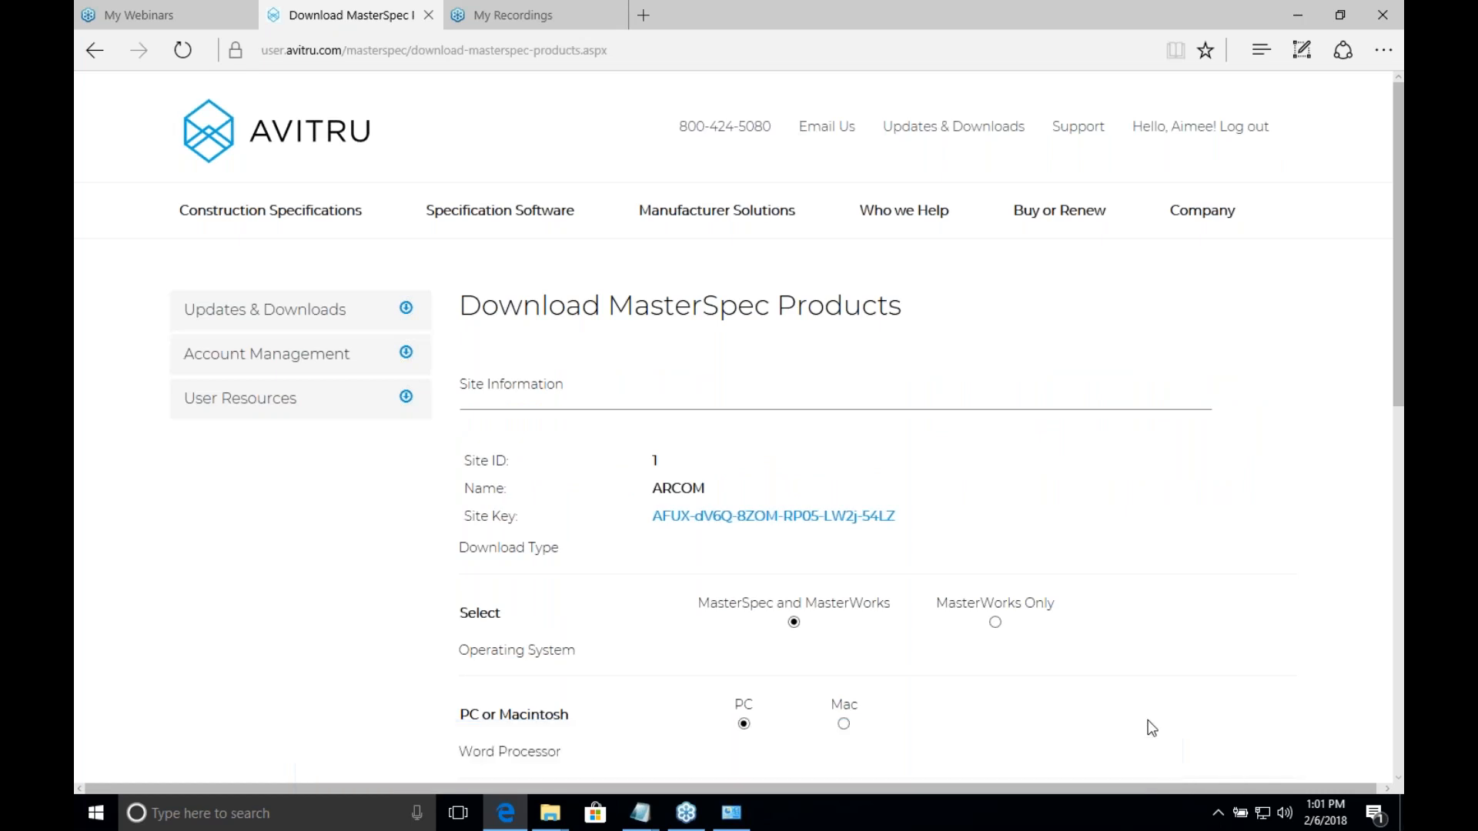
Step: Copy the site key from the download page into a blank Notepad document and return to the download page
{"action": "left_click_drag", "start_coordinate": [862, 531], "coordinate": [666, 533]}
{"action": "key", "text": "ctrl+c"}
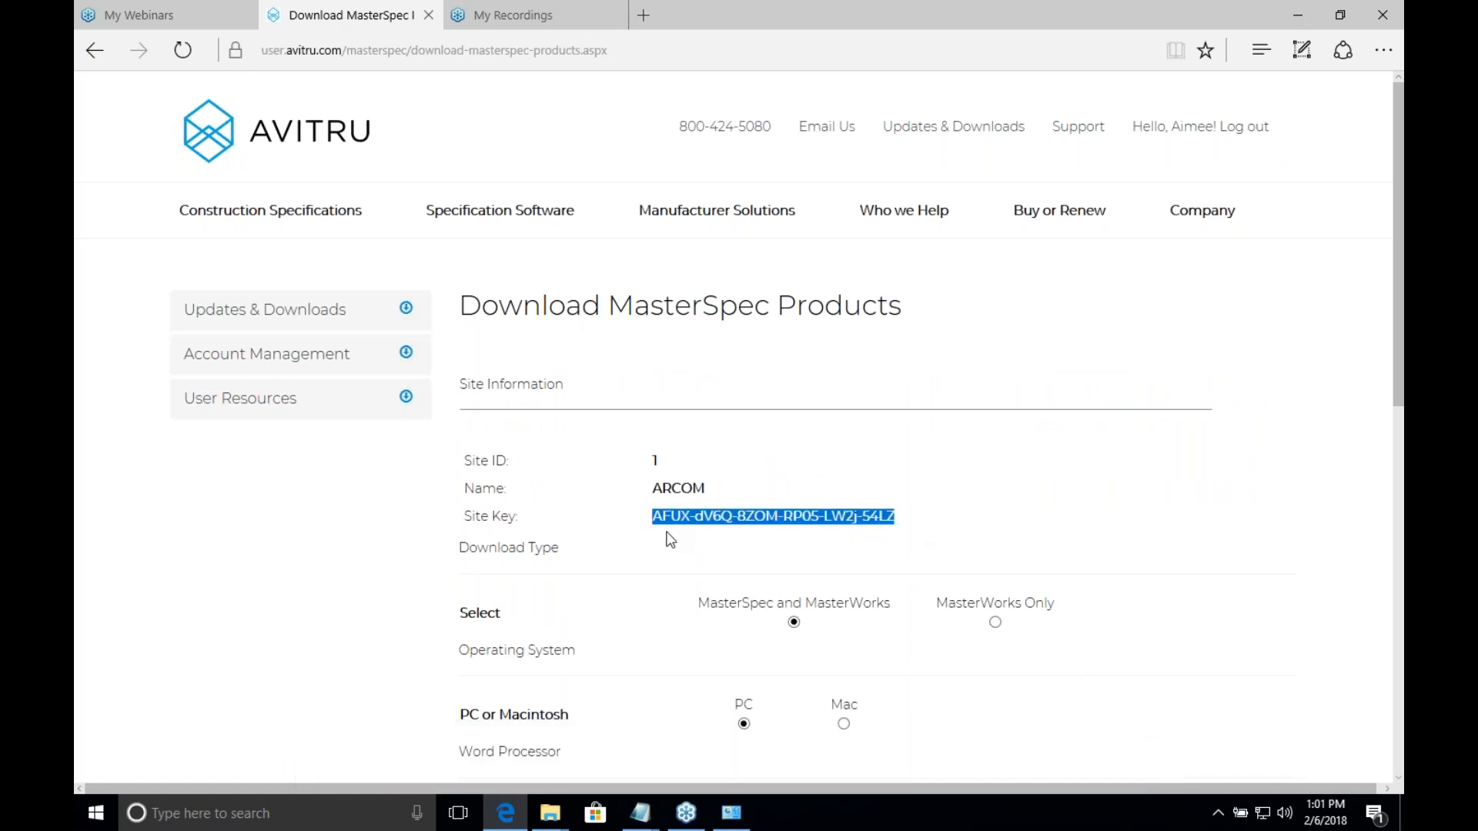
{"action": "left_click", "coordinate": [653, 802]}
{"action": "left_click", "coordinate": [719, 747]}
{"action": "key", "text": "ctrl+v"}
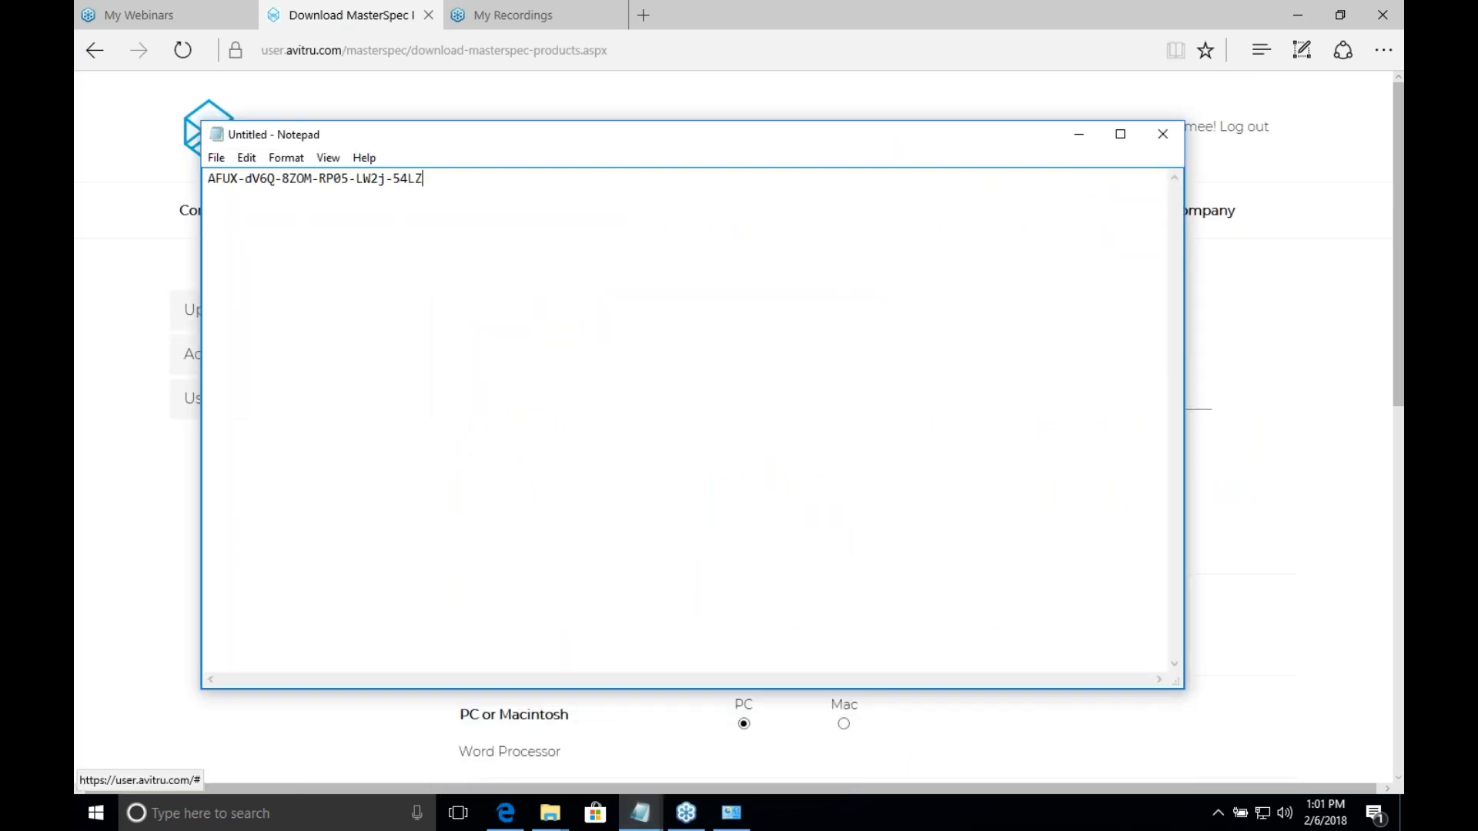
{"action": "left_click_drag", "start_coordinate": [561, 195], "coordinate": [312, 255]}
{"action": "left_click_drag", "start_coordinate": [529, 279], "coordinate": [83, 139]}
{"action": "left_click", "coordinate": [1287, 421]}
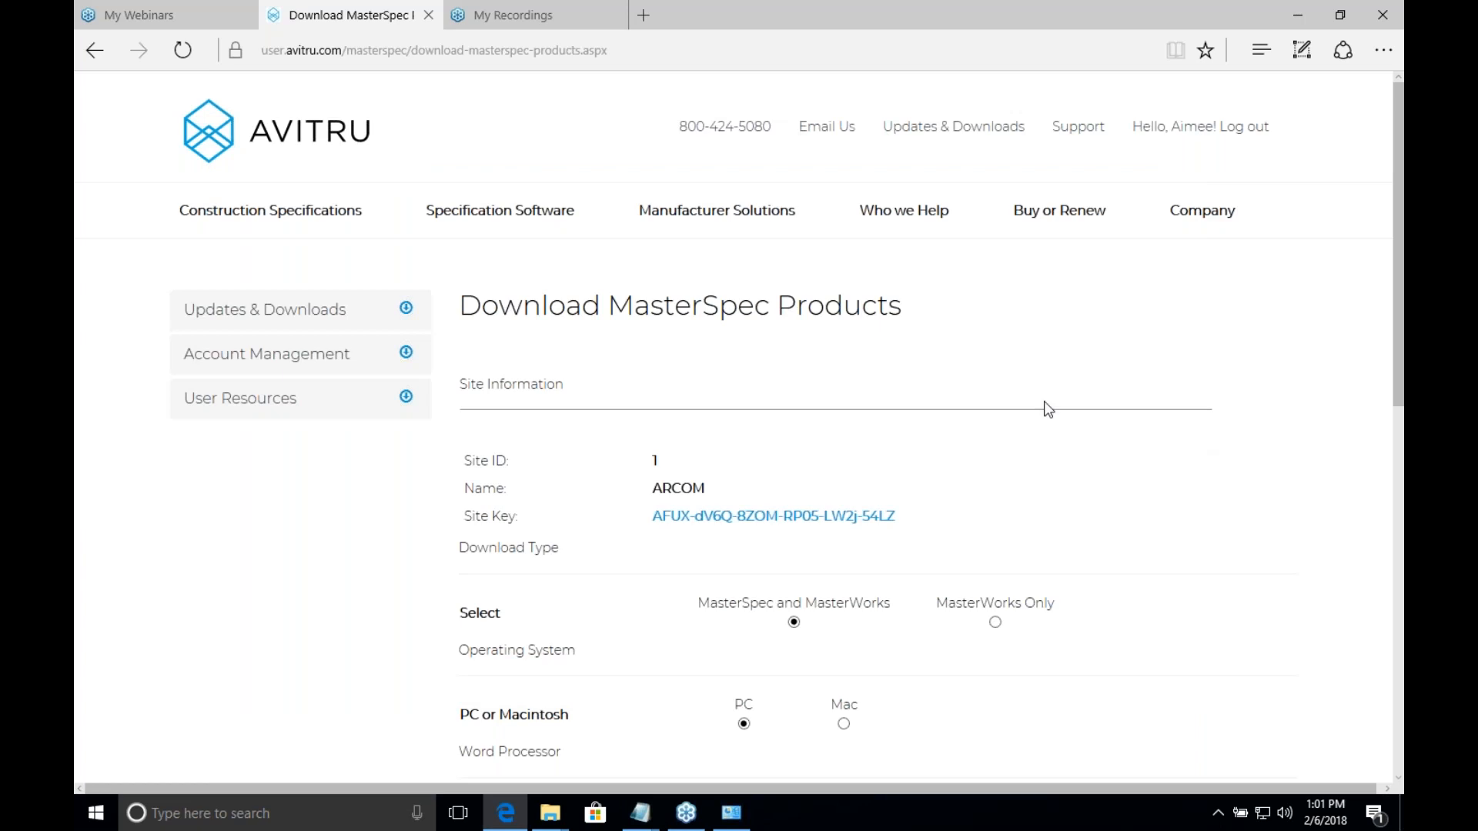
Step: Set the download type to MasterWorks Only for PC, then download and save the MasterWorks_Win_x64.exe installer
{"action": "scroll", "coordinate": [658, 485], "scroll_direction": "down", "scroll_amount": 3}
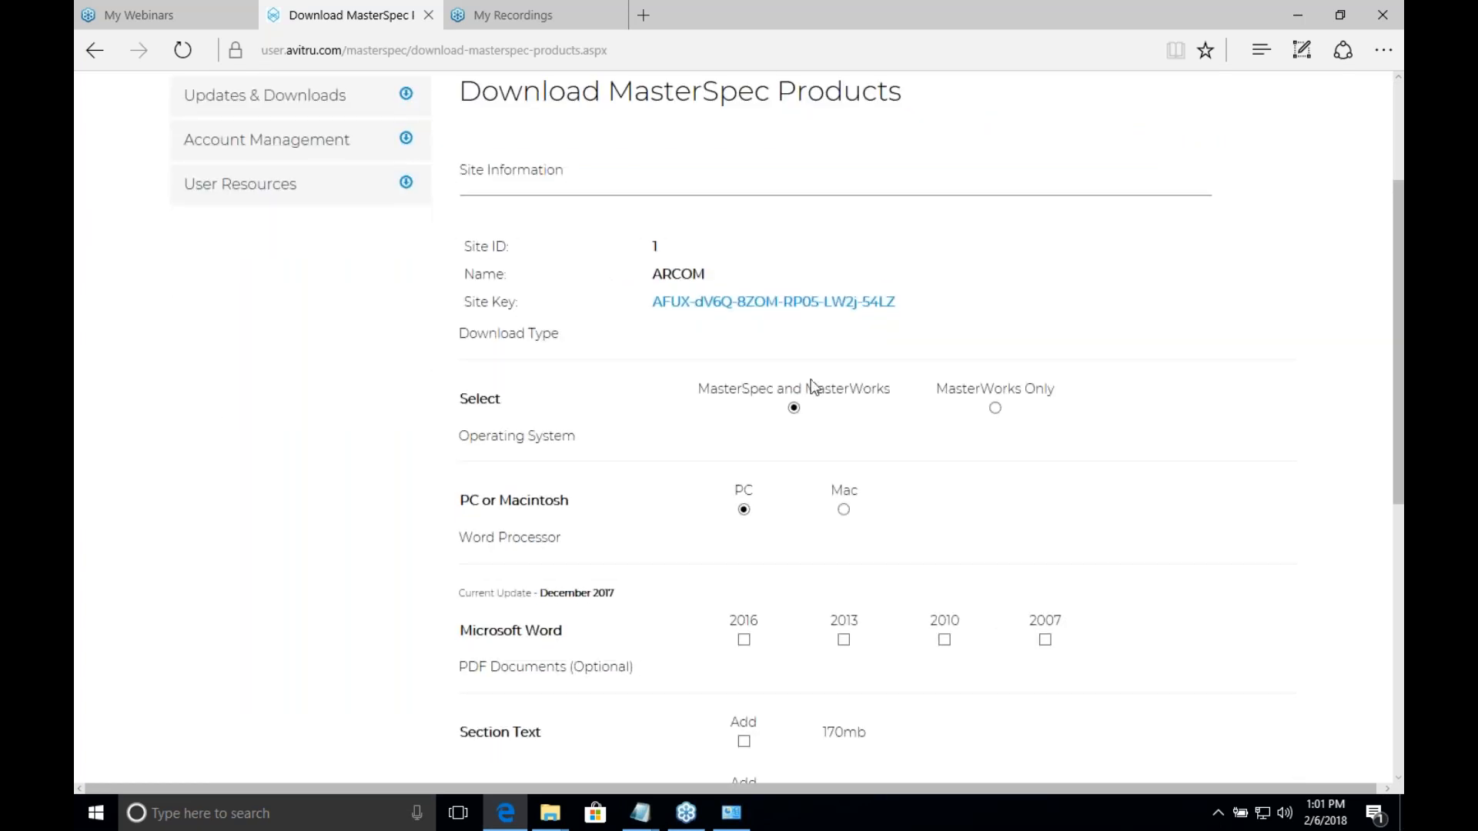
{"action": "left_click", "coordinate": [996, 409]}
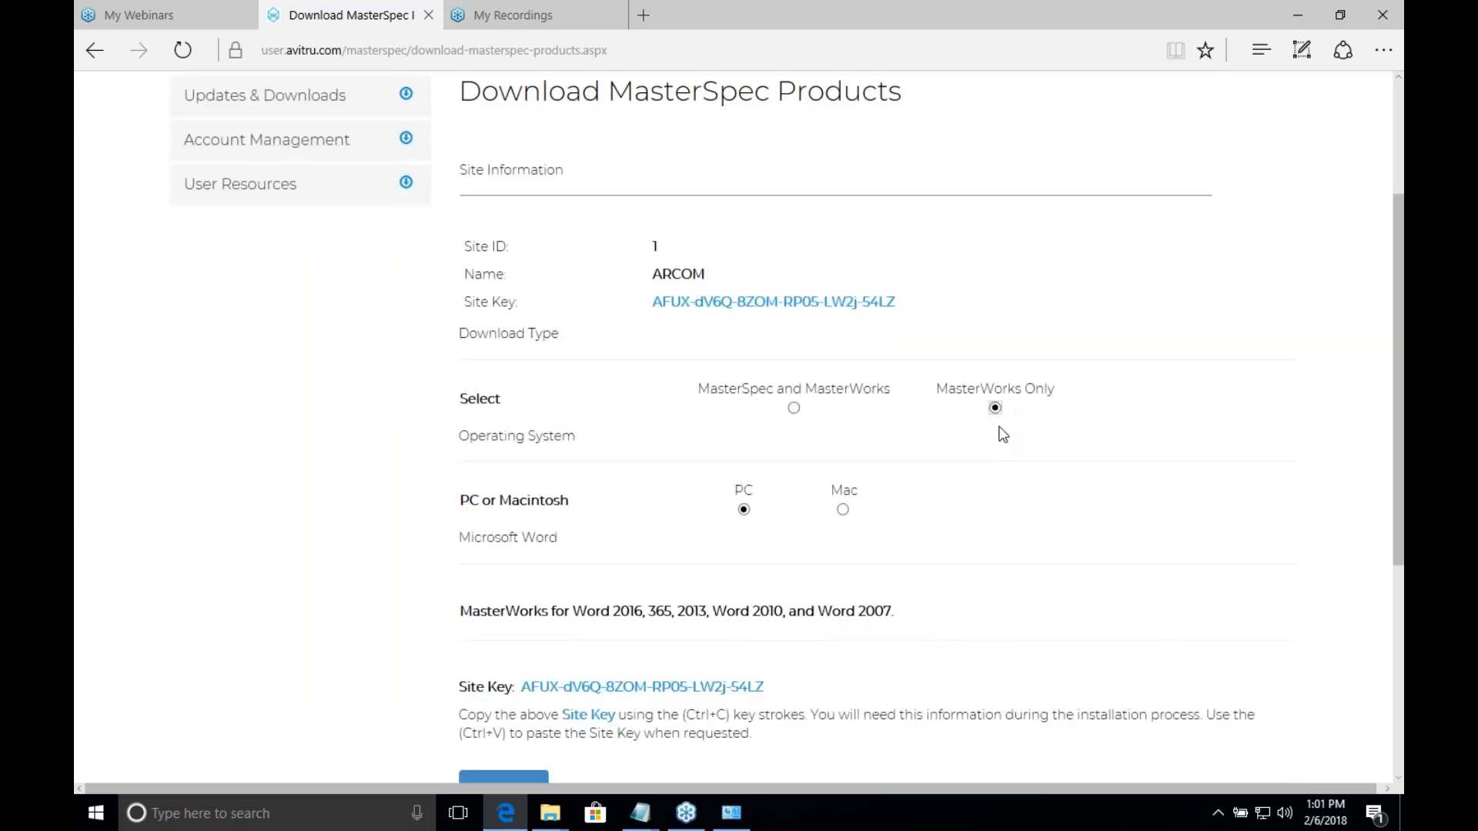
{"action": "scroll", "coordinate": [797, 360], "scroll_direction": "down", "scroll_amount": 3}
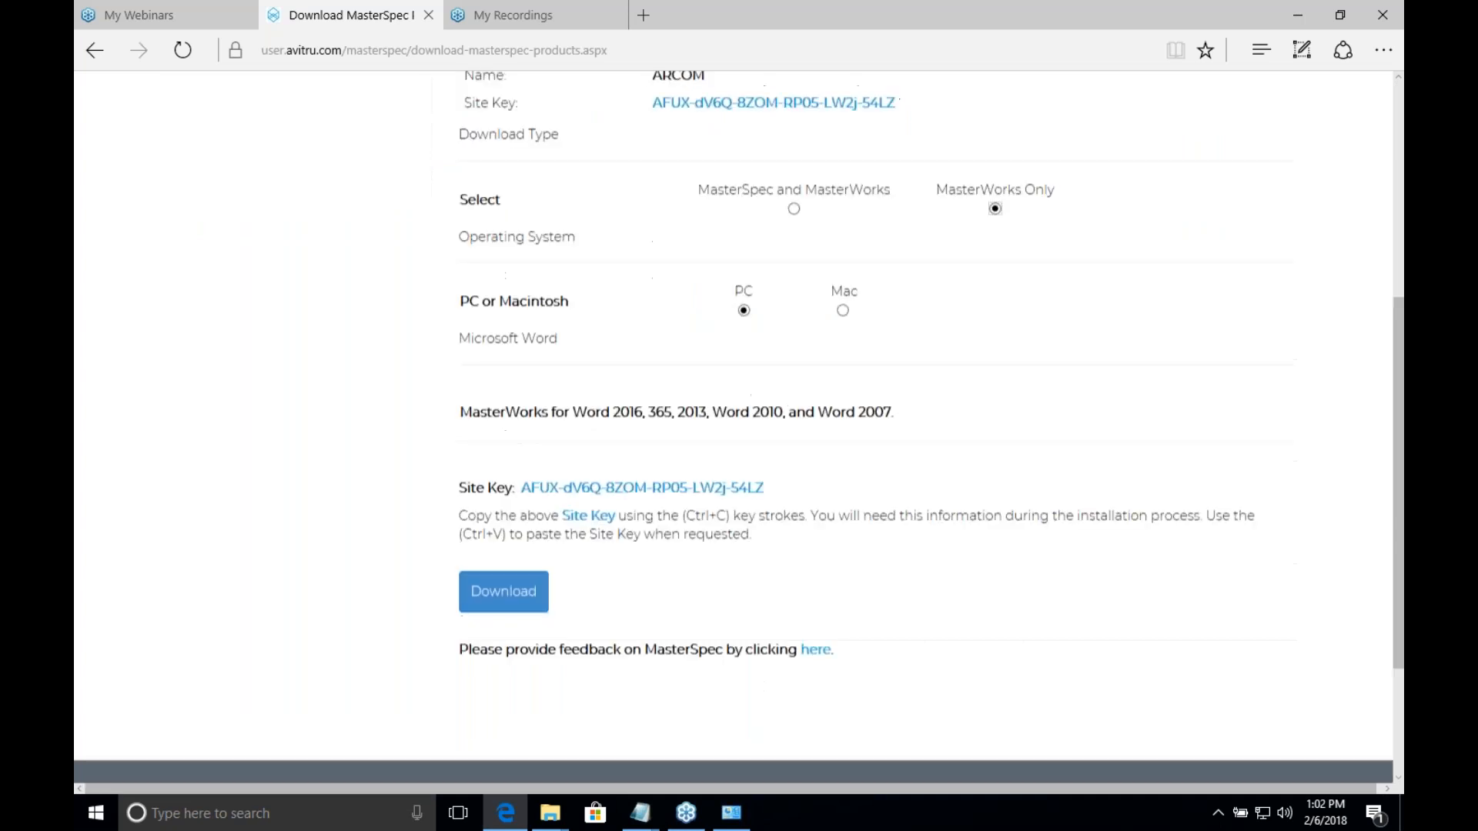
{"action": "left_click", "coordinate": [517, 585]}
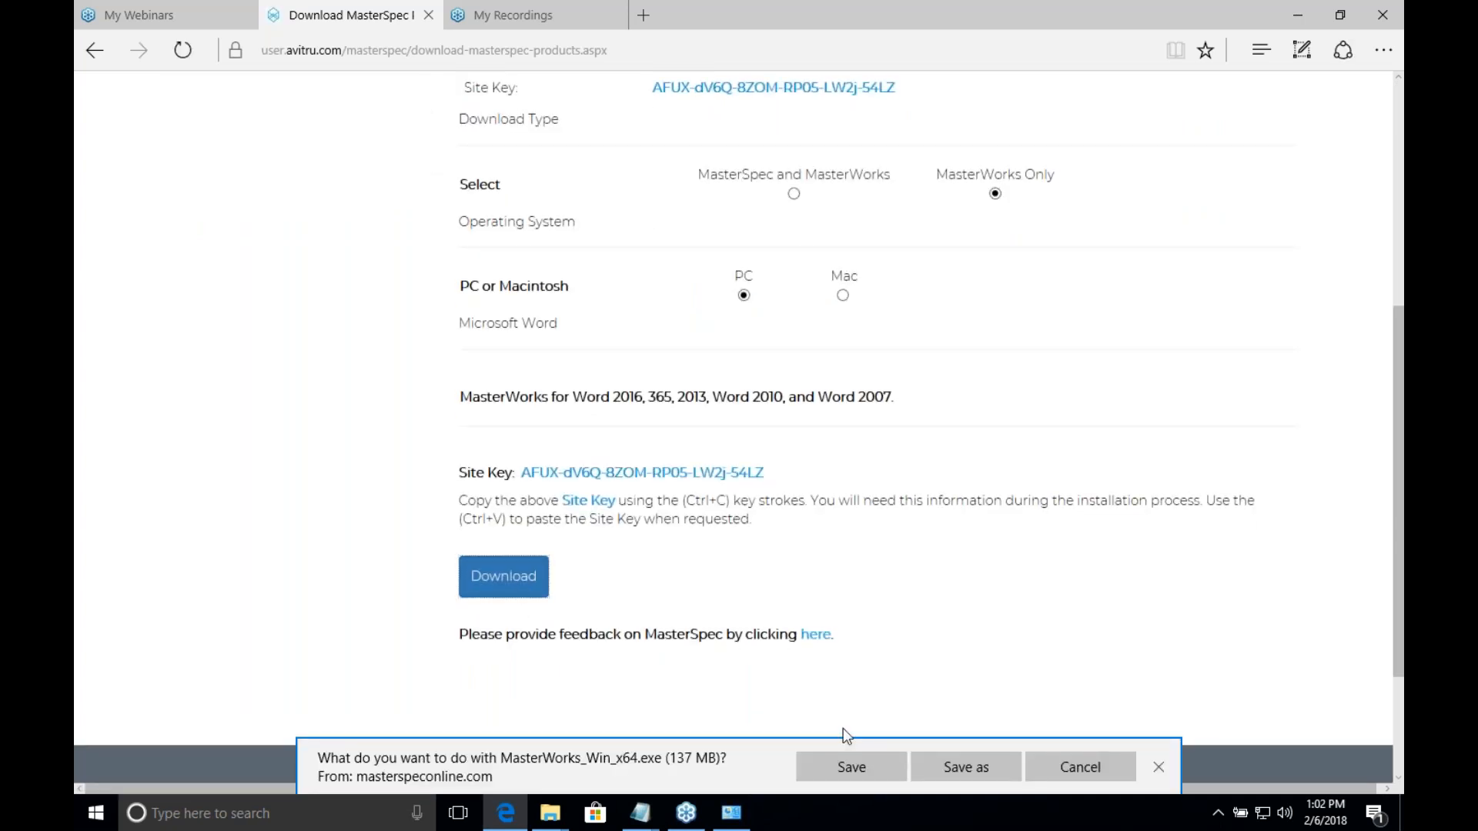
{"action": "left_click", "coordinate": [844, 767]}
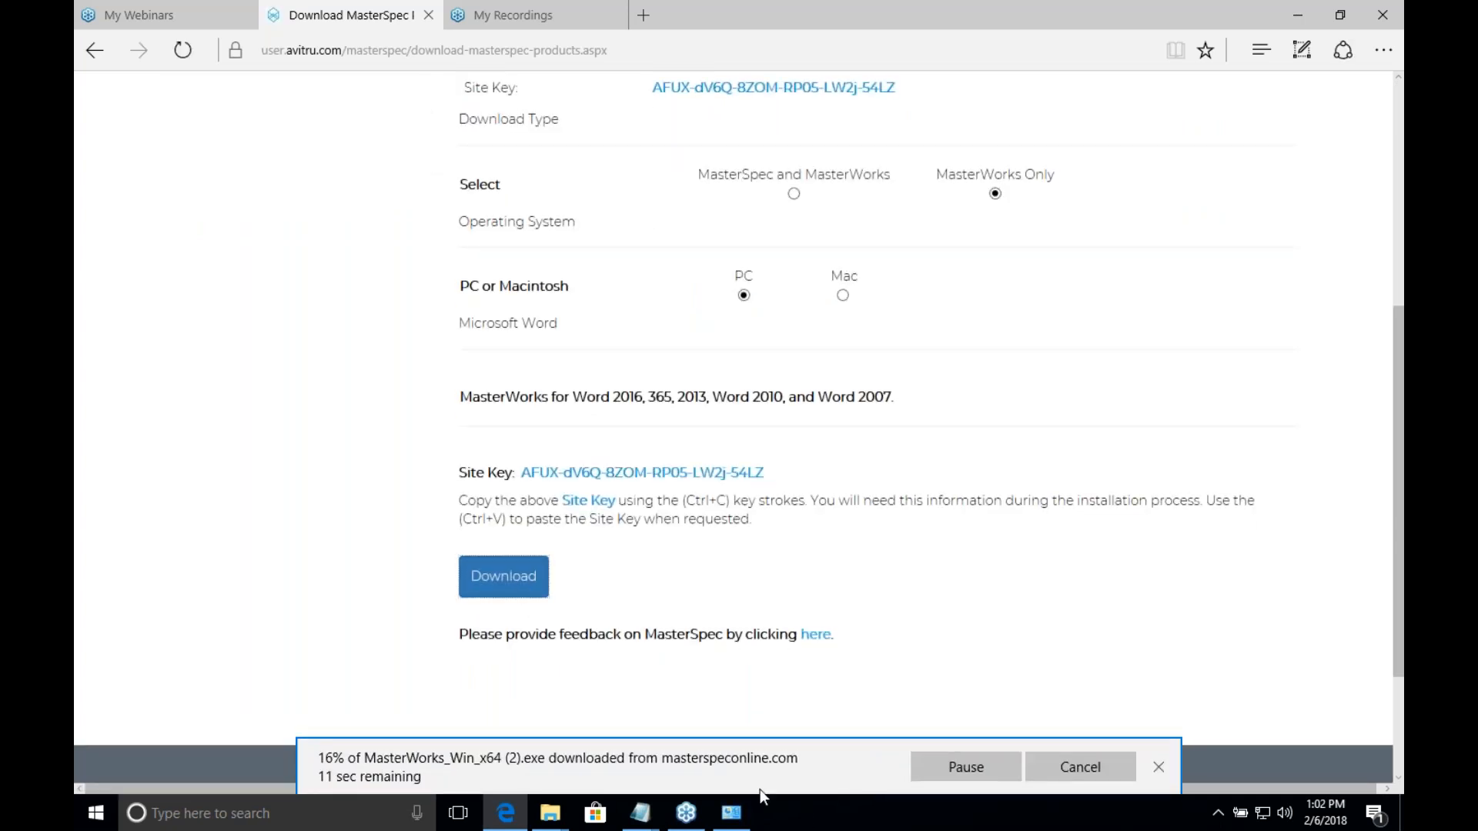
Step: Launch the MasterWorks_Win_x64 (1) installer from the Downloads folder and minimize the folder window
{"action": "mouse_move", "coordinate": [550, 813]}
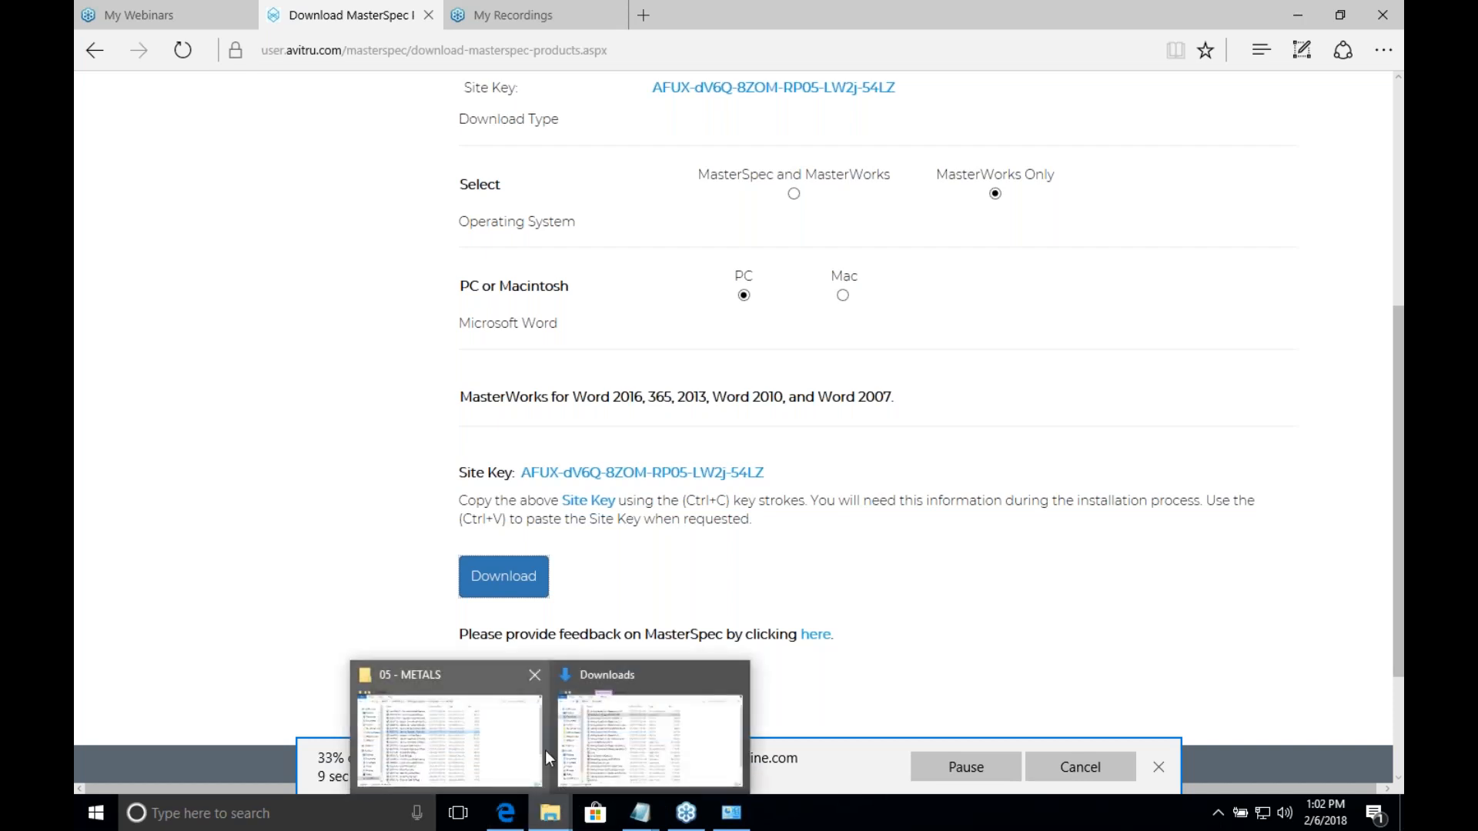
{"action": "left_click", "coordinate": [645, 733]}
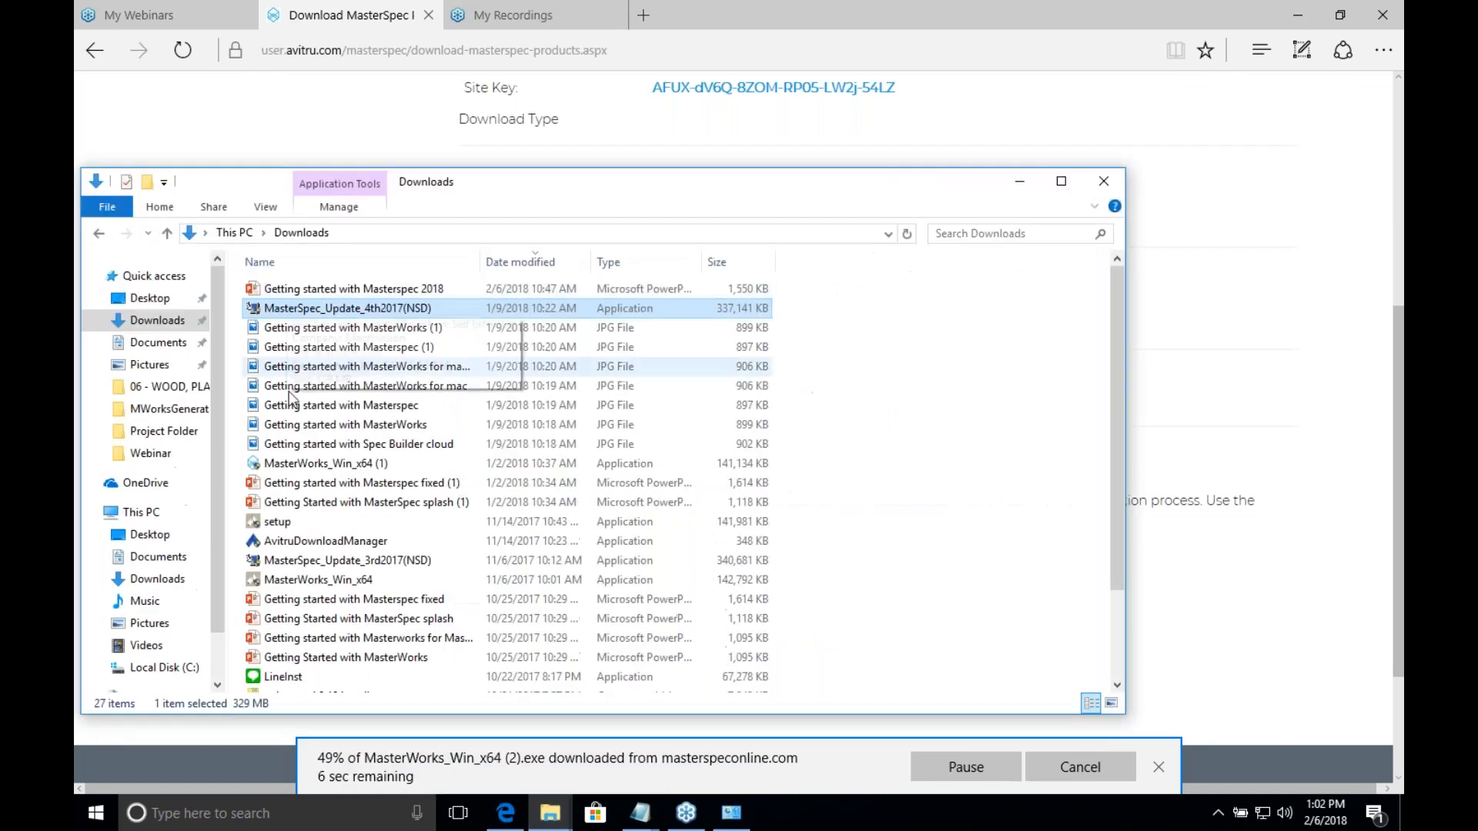
{"action": "double_click", "coordinate": [330, 464]}
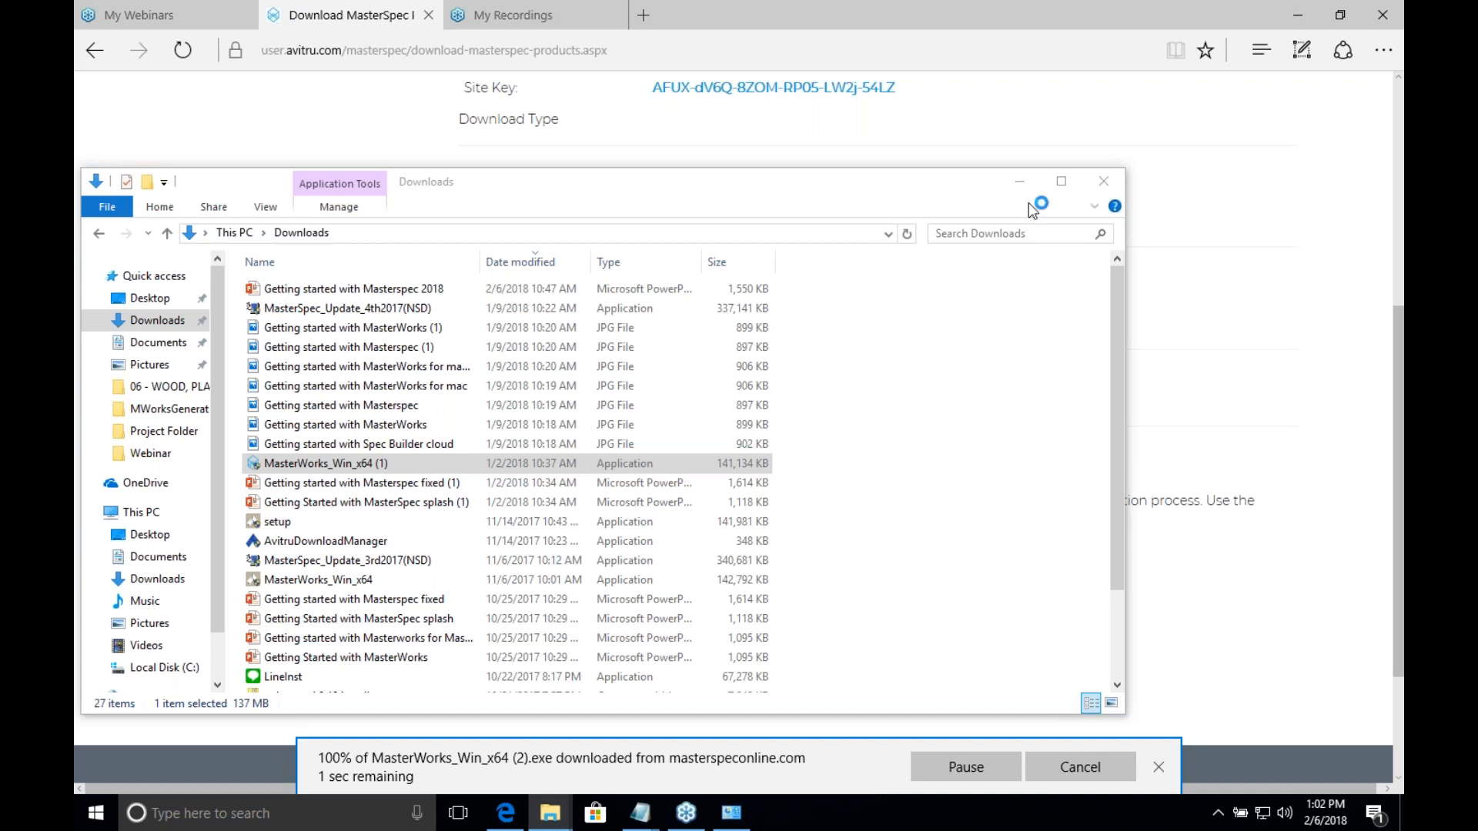
{"action": "left_click", "coordinate": [1127, 52]}
{"action": "left_click", "coordinate": [1160, 768]}
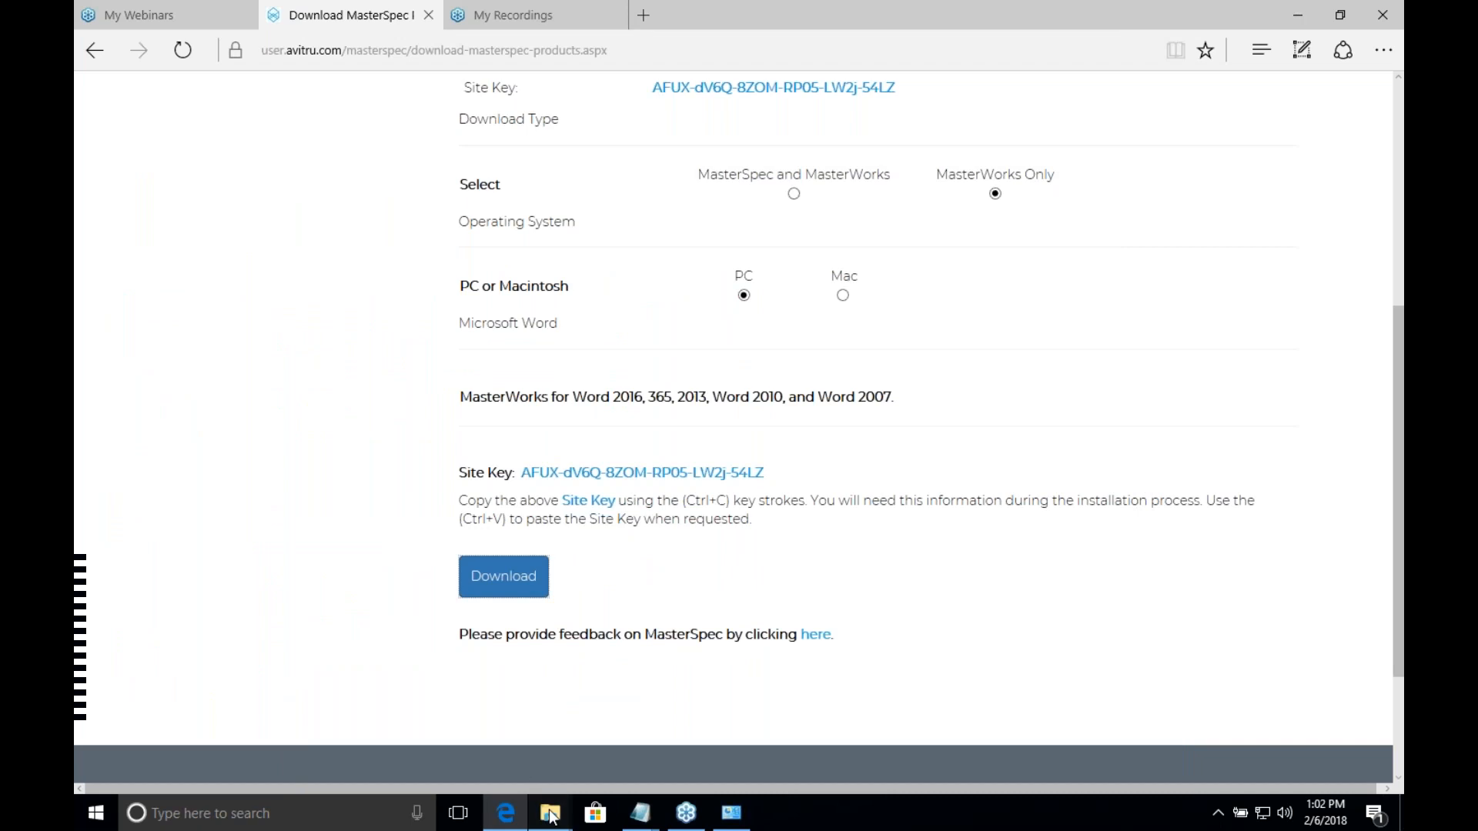
{"action": "left_click", "coordinate": [650, 731]}
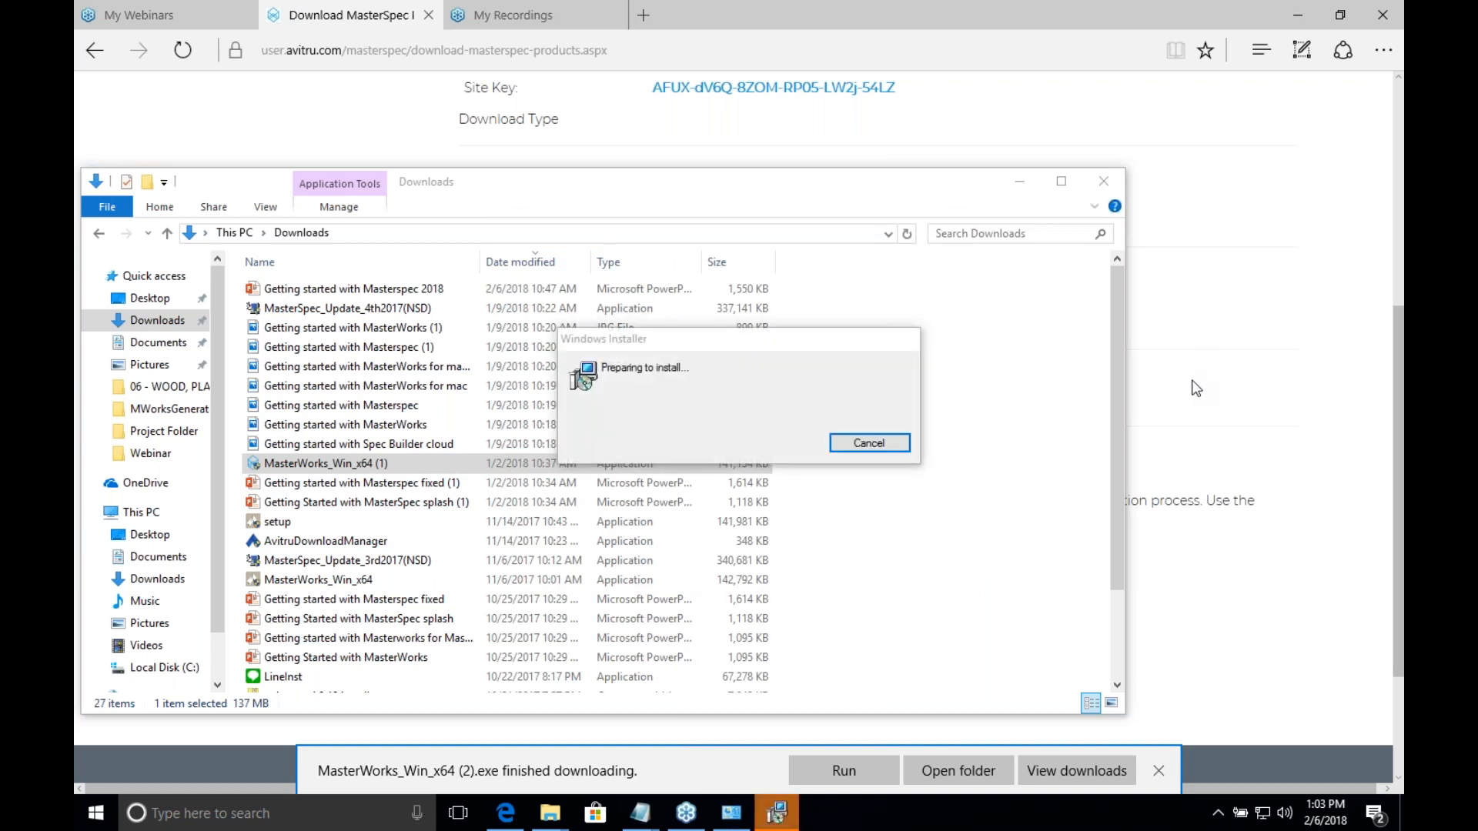
{"action": "left_click", "coordinate": [786, 824]}
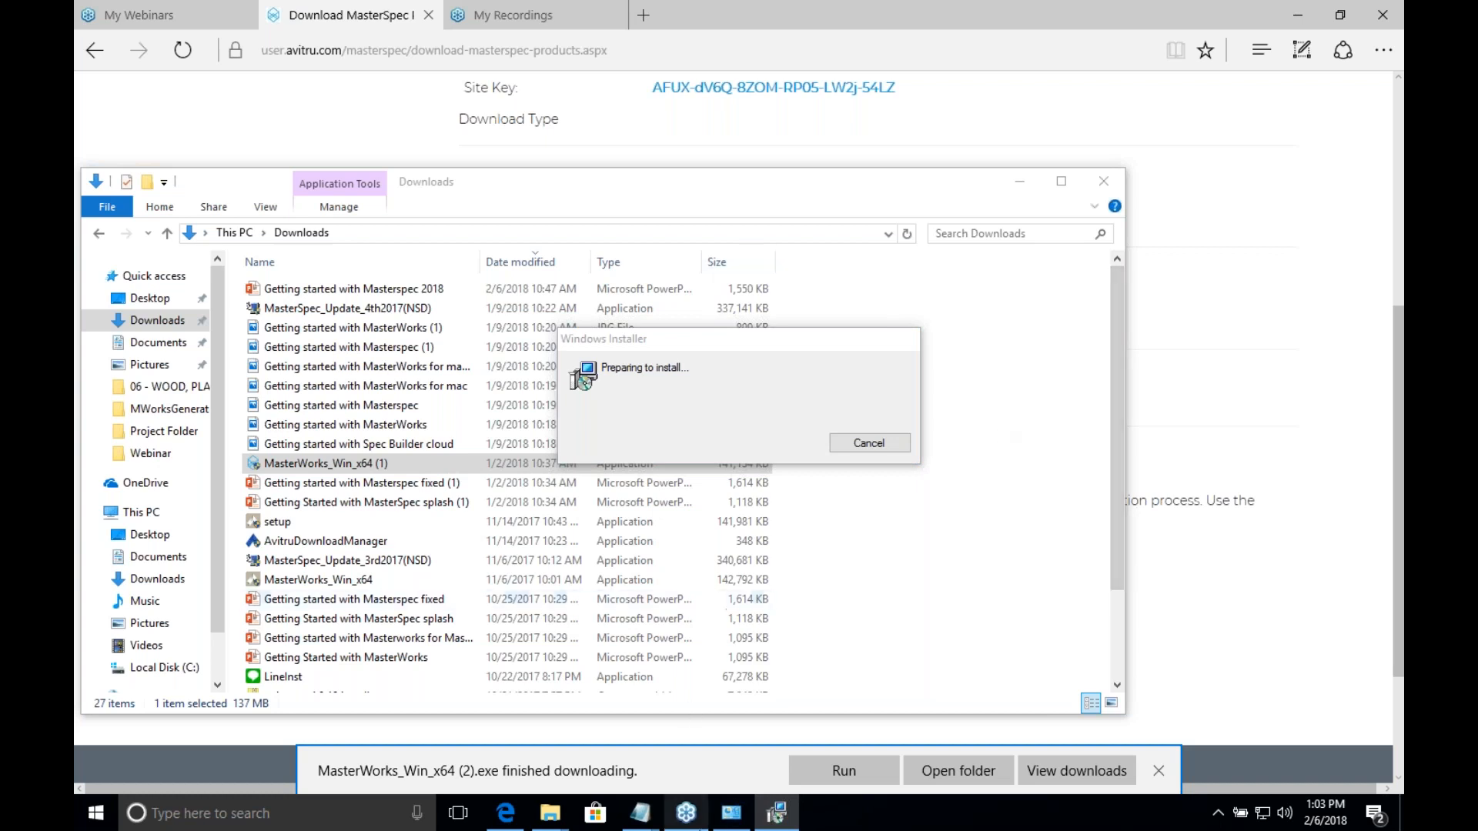
{"action": "left_click", "coordinate": [1020, 181]}
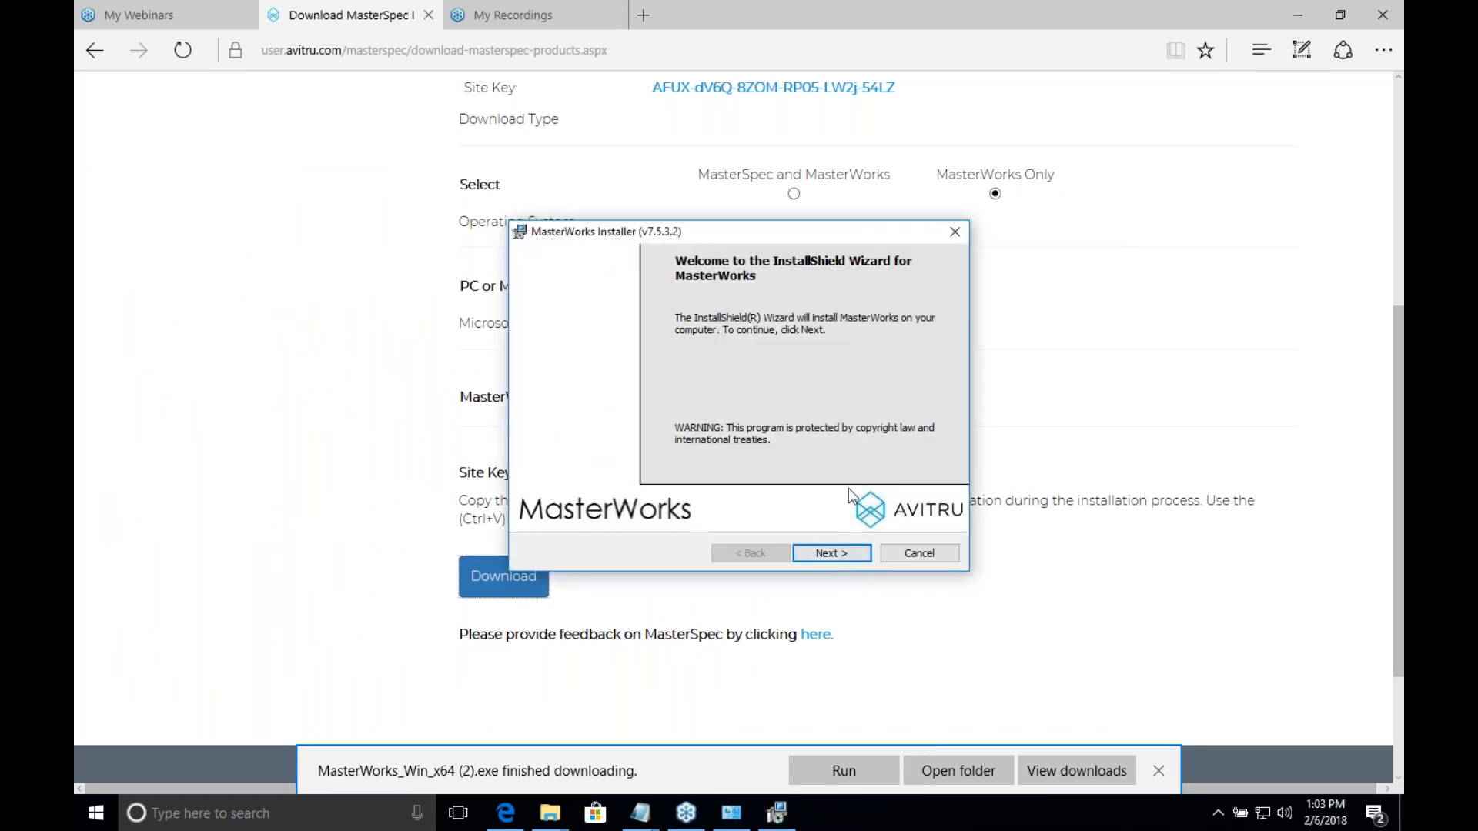
Step: Proceed past the MasterWorks installer's welcome page and accept the terms in the license agreement
{"action": "left_click", "coordinate": [839, 554]}
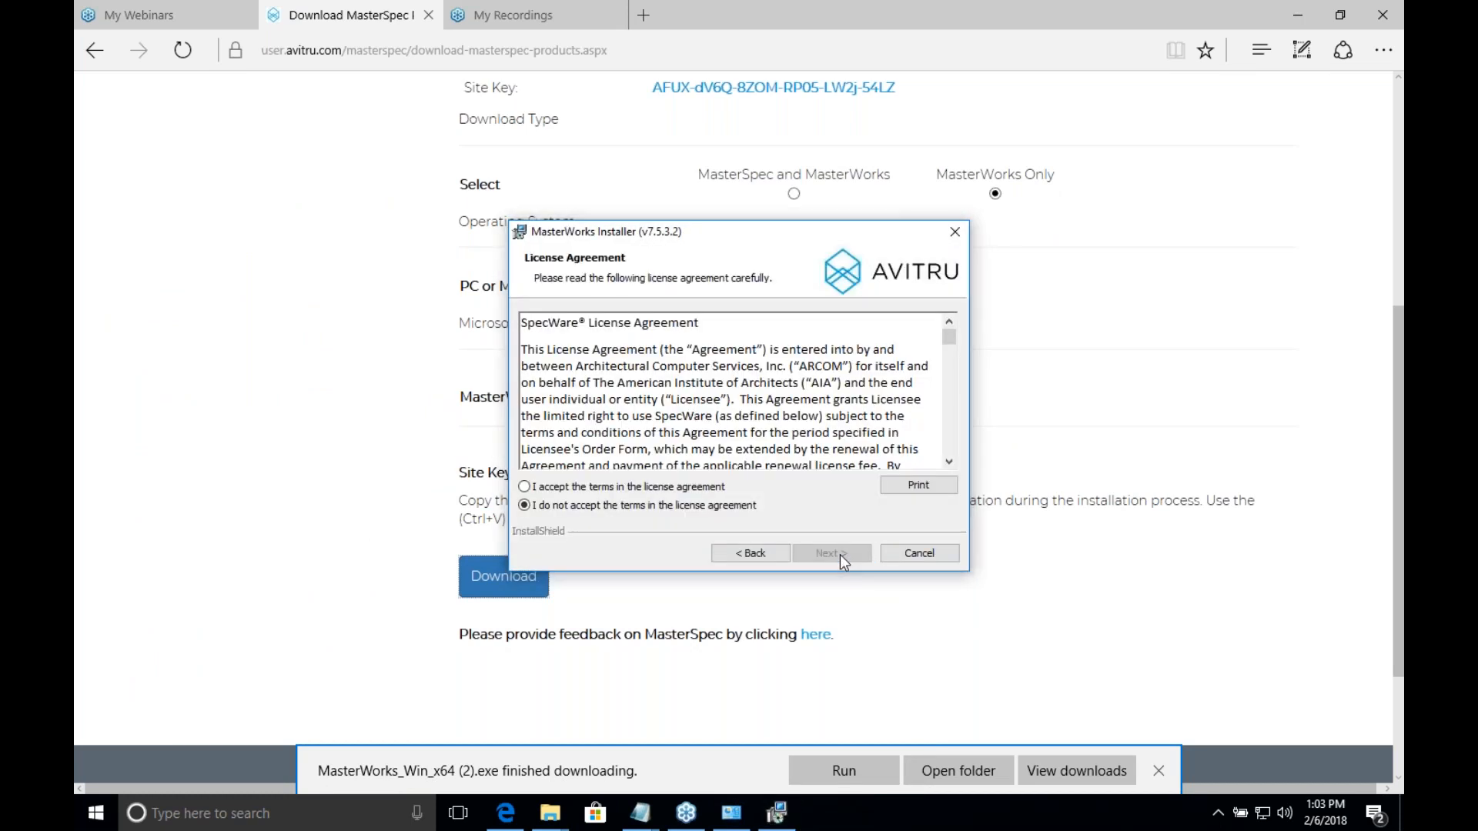
{"action": "left_click", "coordinate": [525, 487]}
{"action": "left_click", "coordinate": [824, 557]}
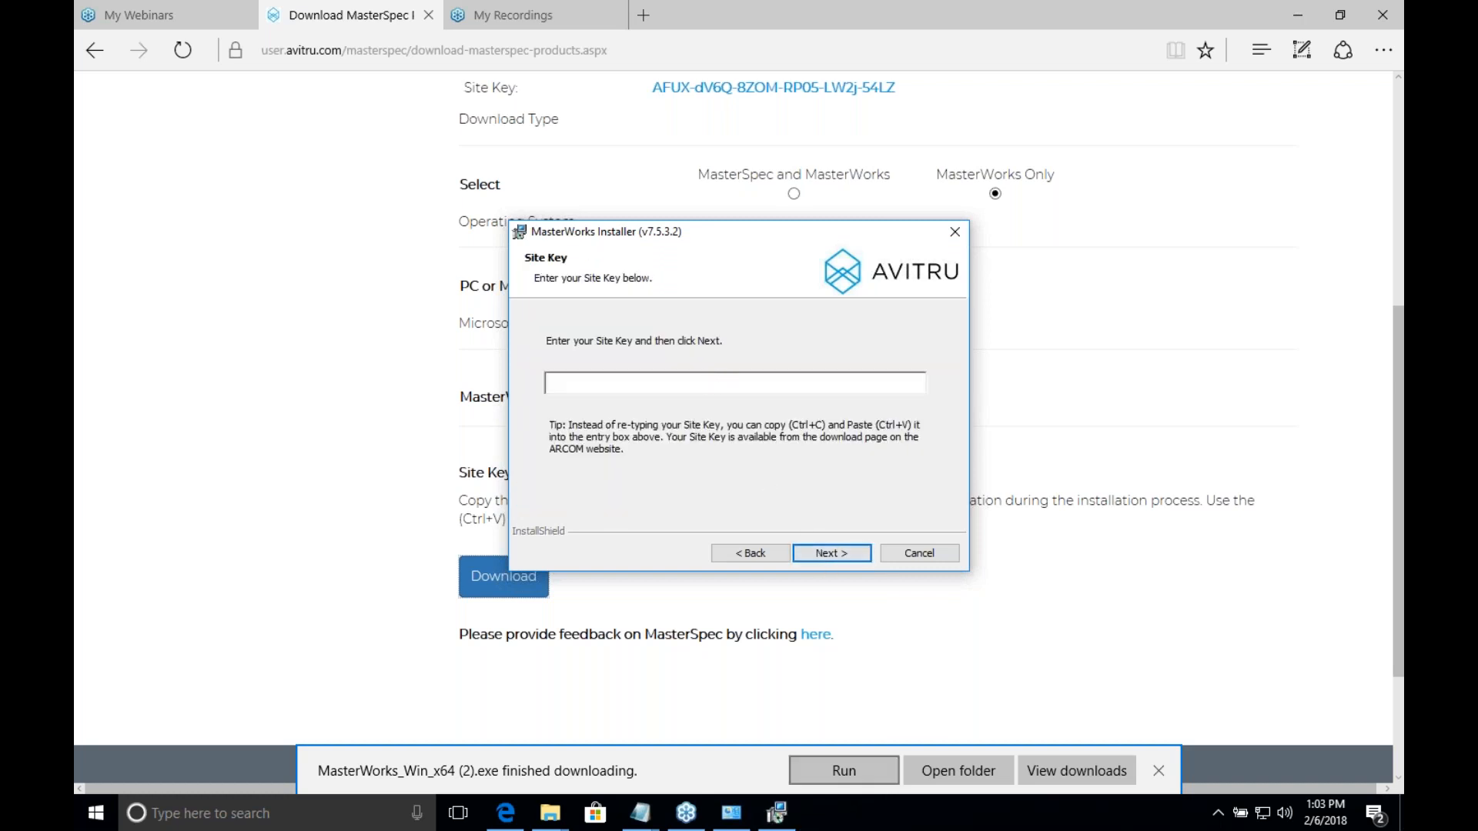
Step: Paste the site key from Notepad into the installer's Site Key field and accept the default destination folder
{"action": "mouse_move", "coordinate": [652, 820]}
{"action": "left_click", "coordinate": [686, 752]}
{"action": "left_click_drag", "start_coordinate": [455, 179], "coordinate": [83, 144]}
{"action": "key", "text": "ctrl+c"}
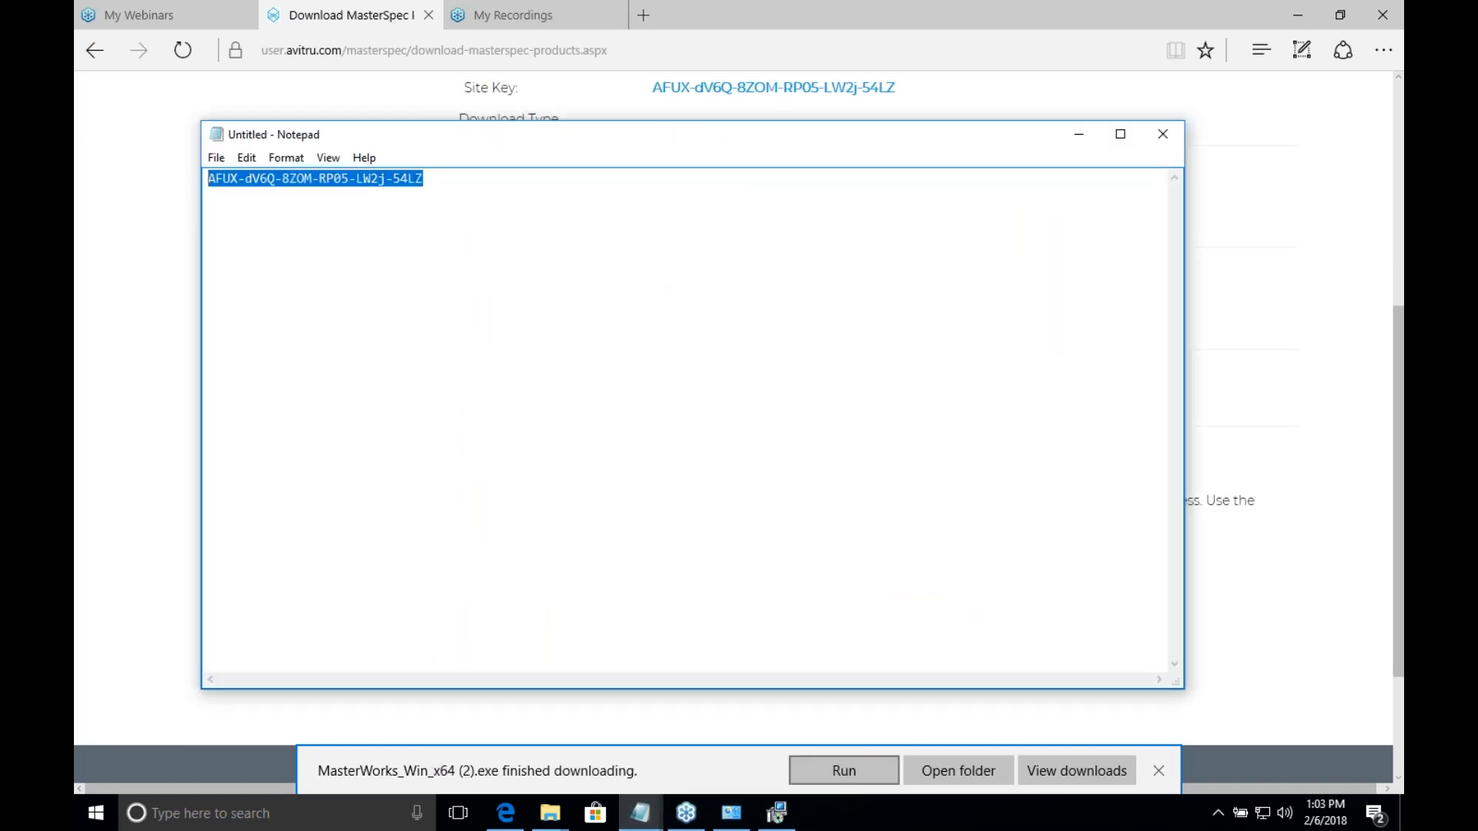
{"action": "left_click", "coordinate": [776, 815]}
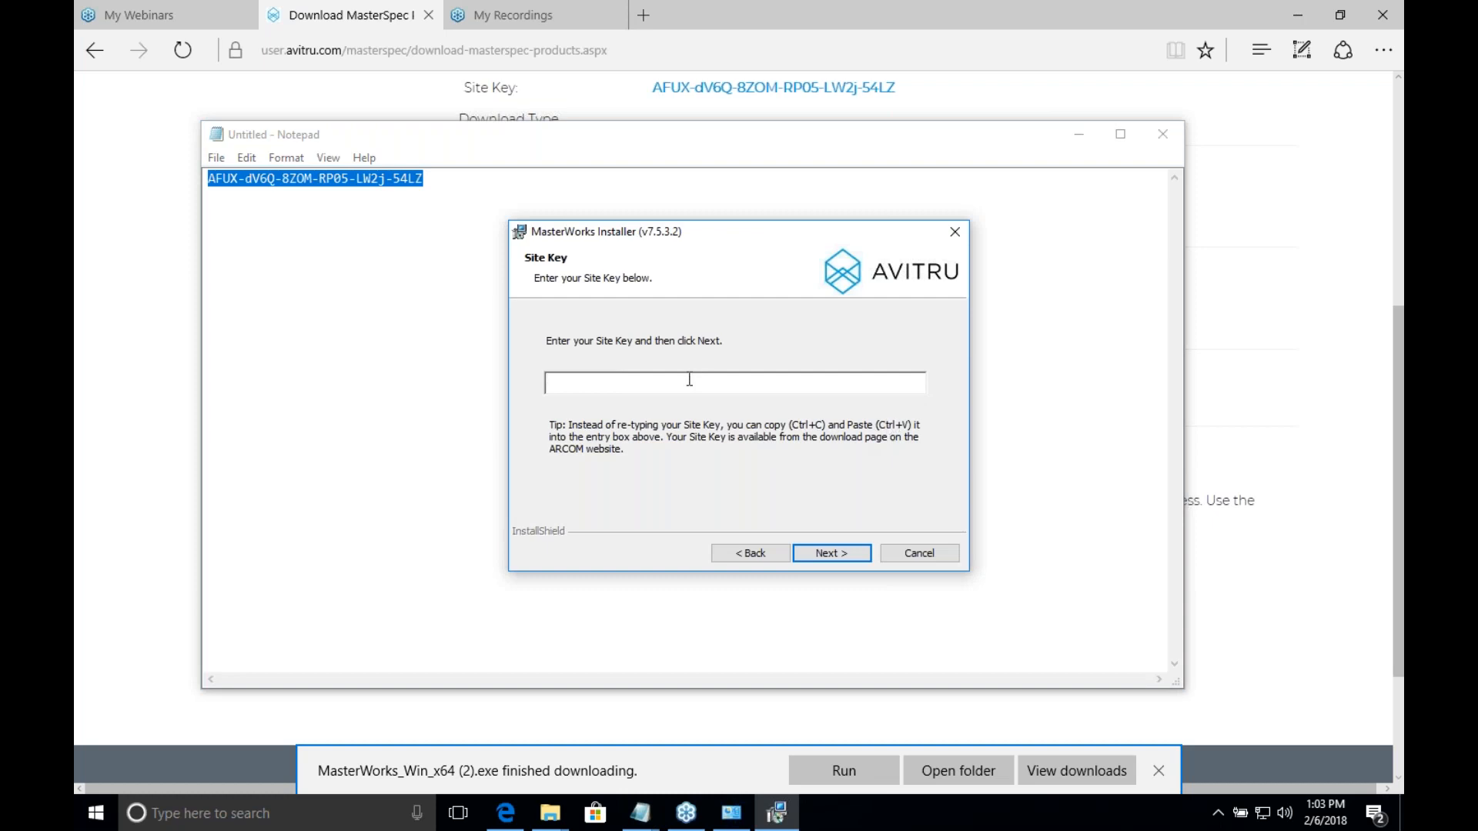
{"action": "key", "text": "ctrl+v"}
{"action": "left_click", "coordinate": [817, 554]}
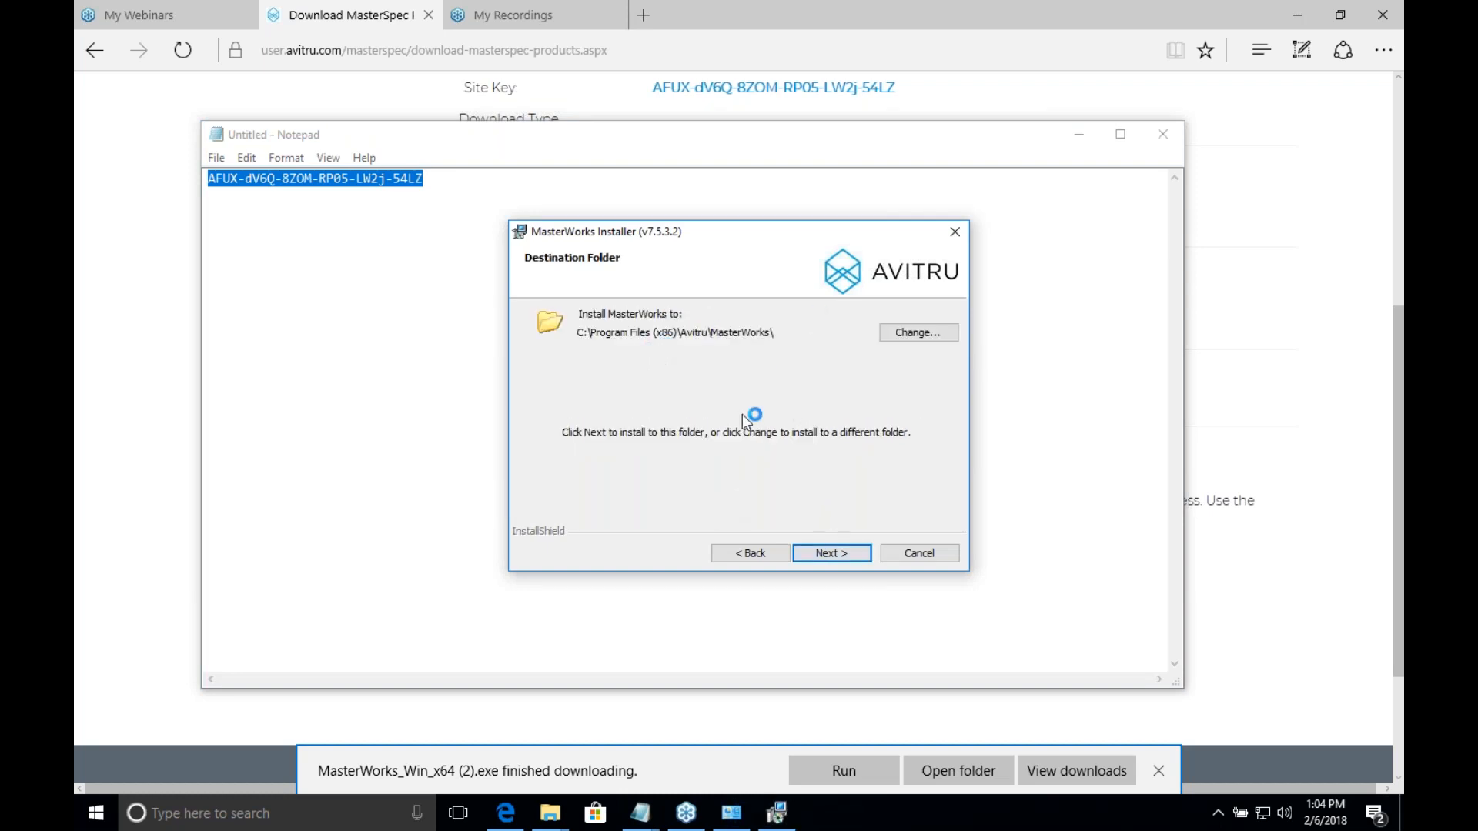
{"action": "left_click", "coordinate": [836, 554]}
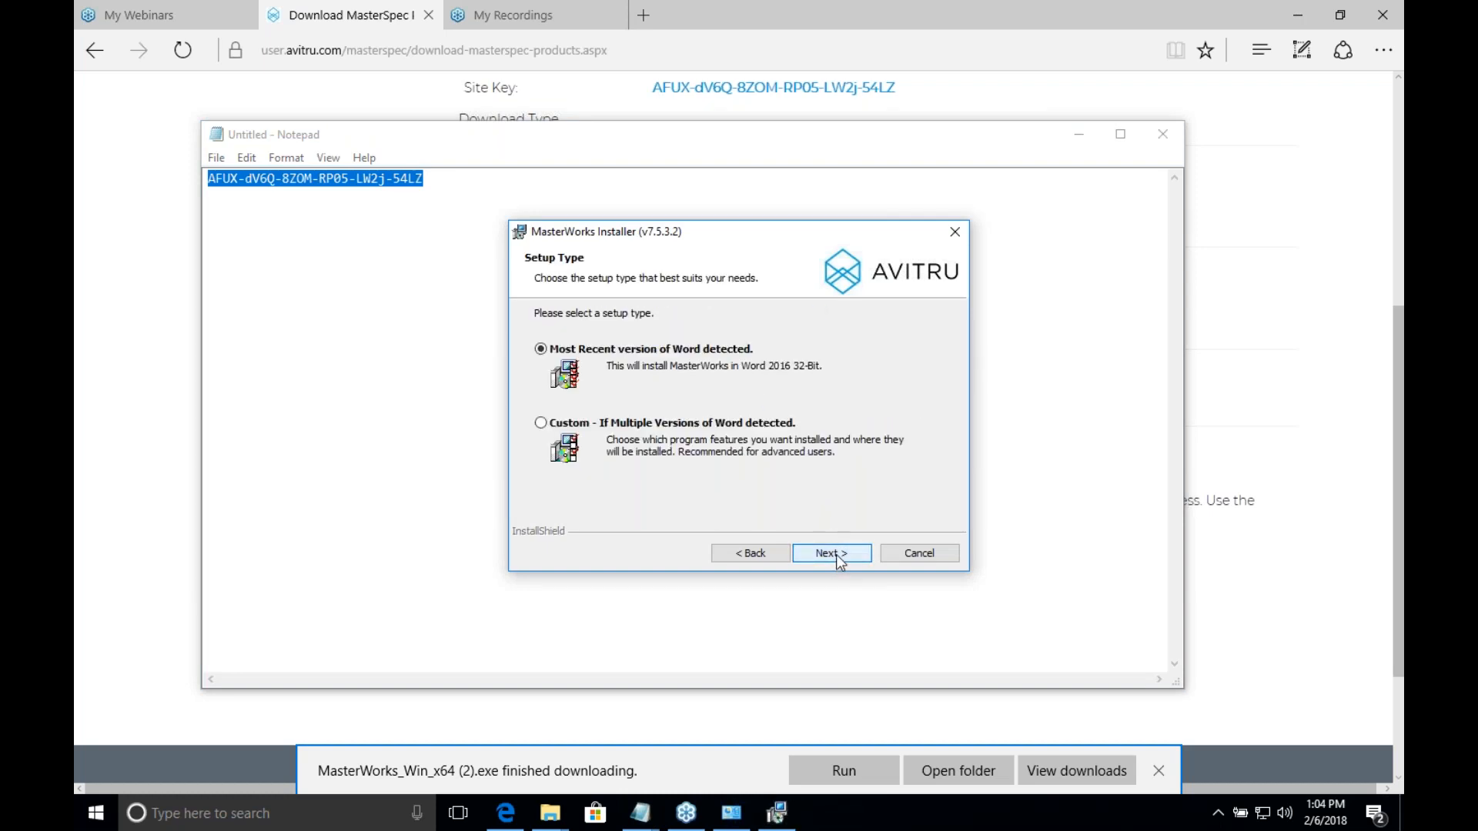
Step: Install MasterWorks for the most recent detected version of Word, finish the wizard, and decline the immediate system restart
{"action": "left_click", "coordinate": [836, 554]}
{"action": "left_click", "coordinate": [839, 553]}
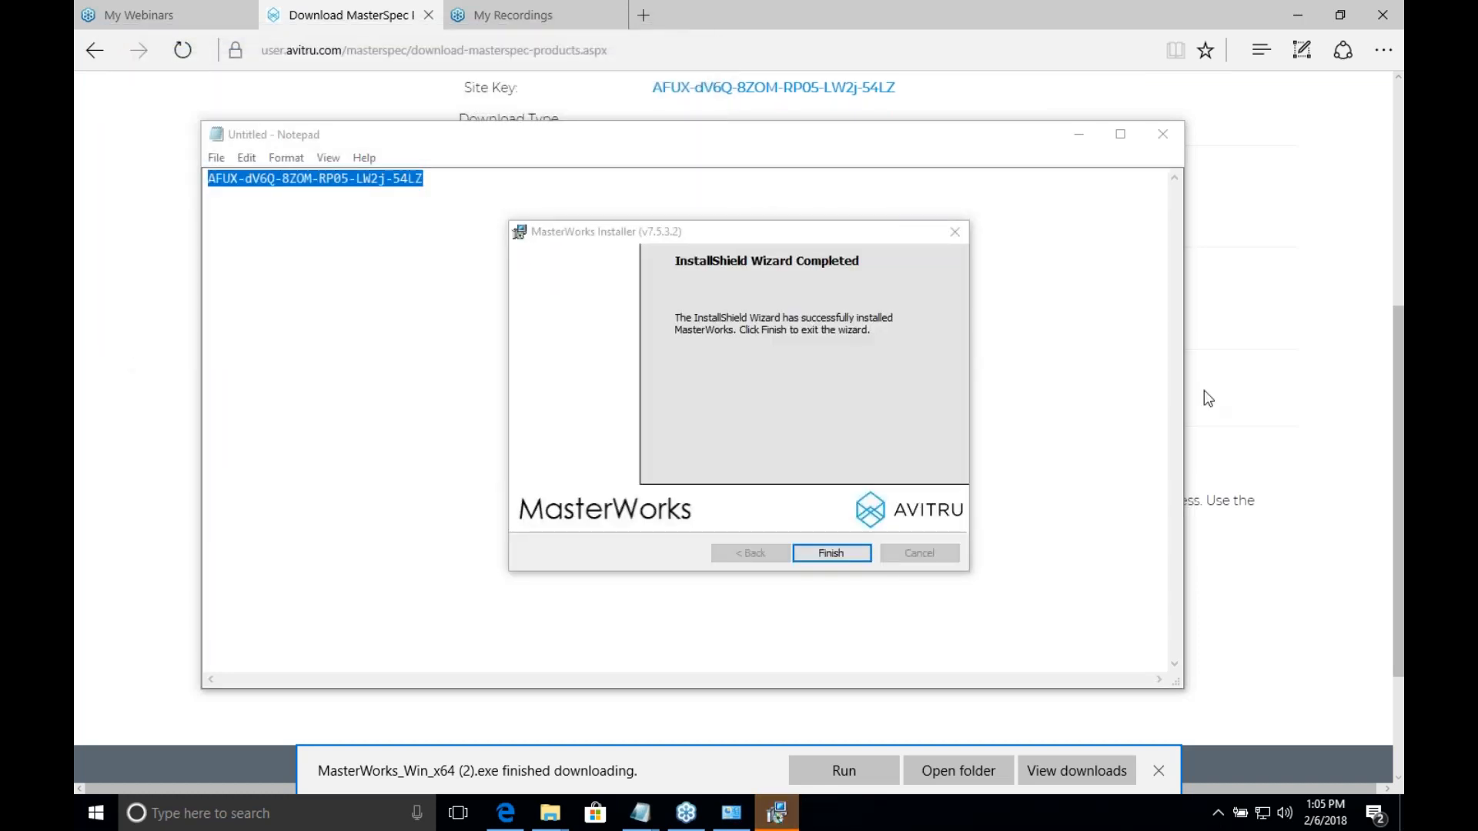
{"action": "left_click", "coordinate": [814, 552]}
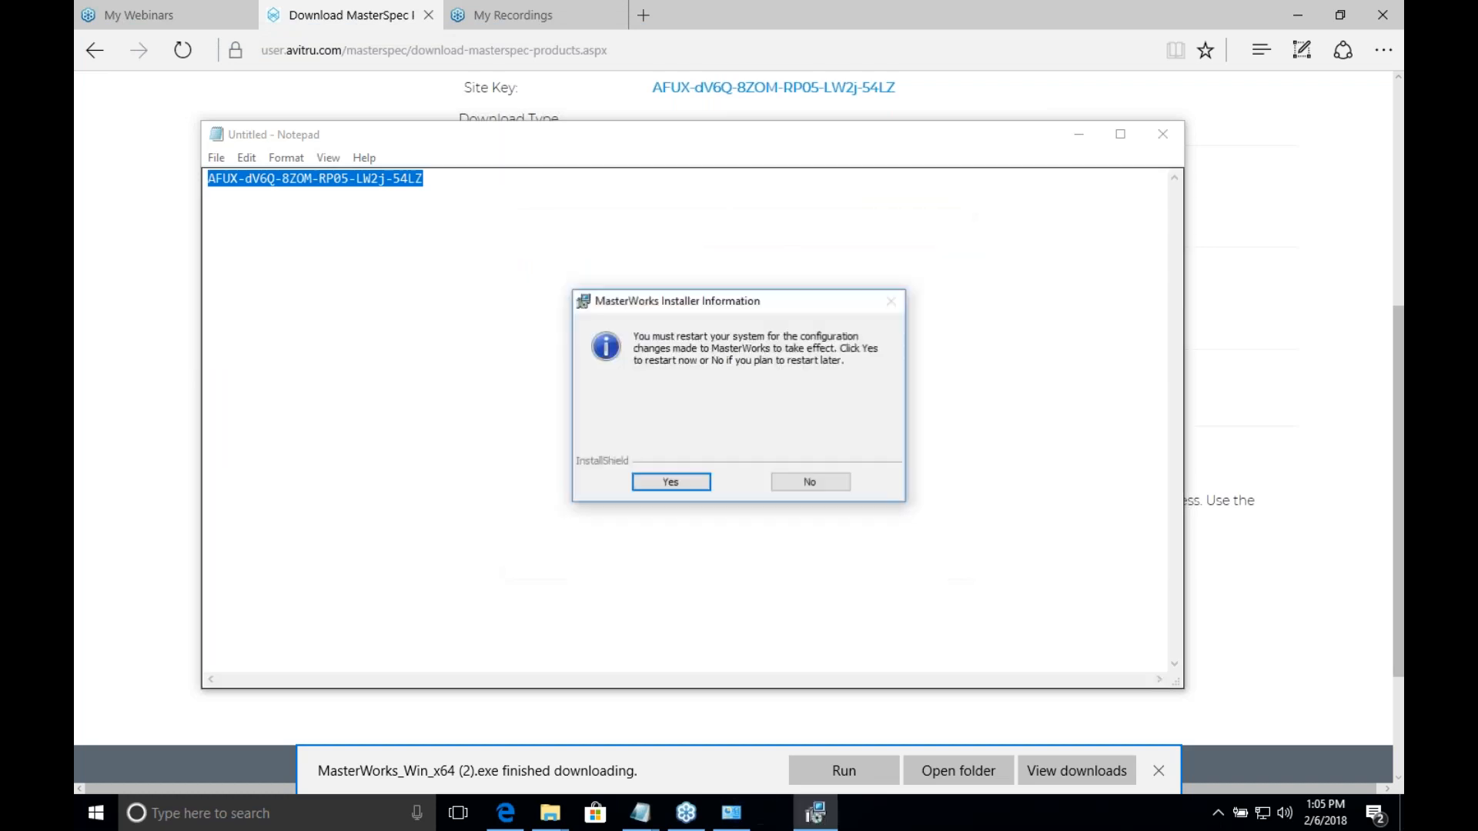
{"action": "left_click", "coordinate": [838, 483]}
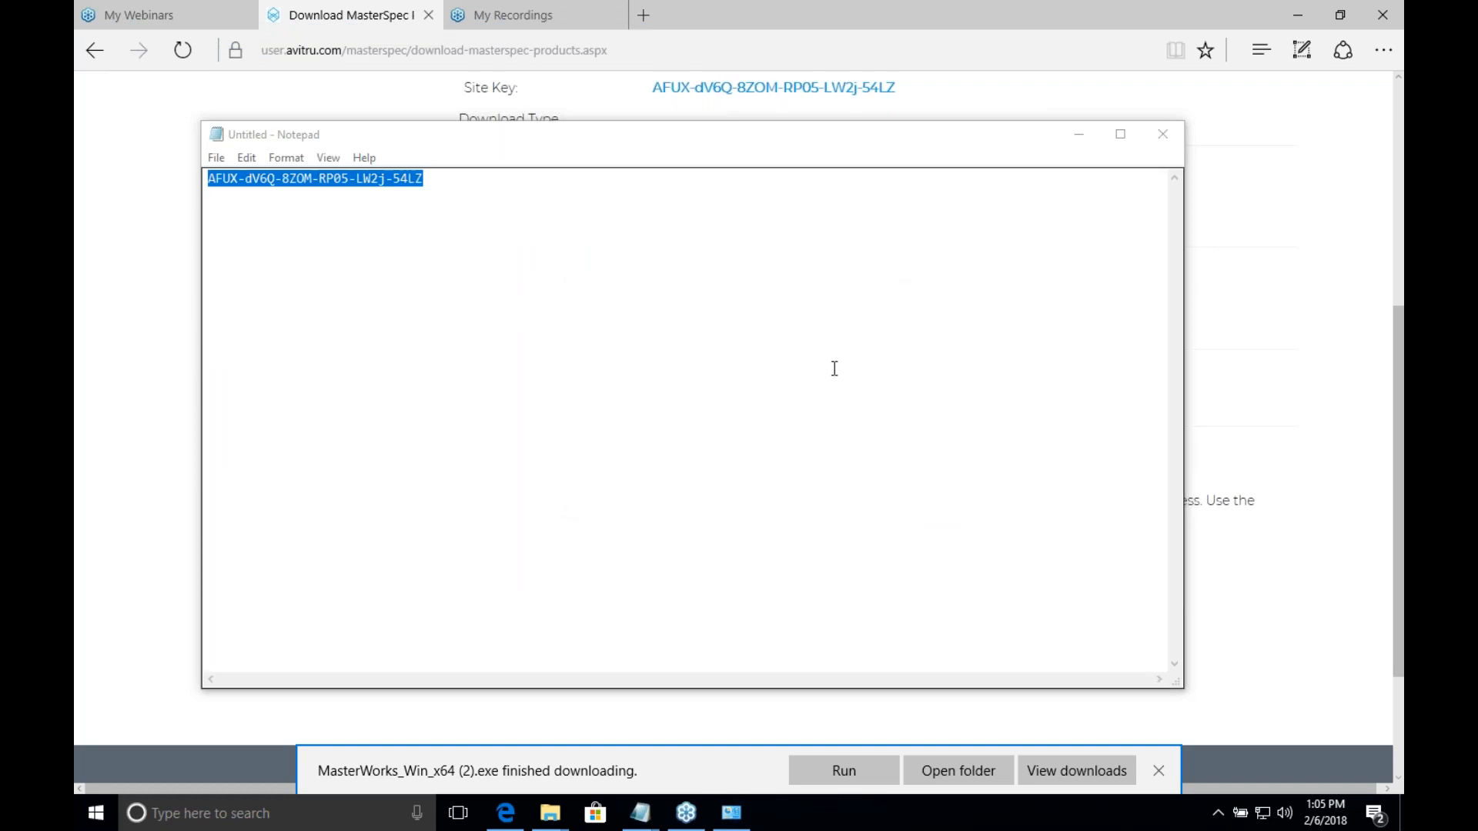
Step: Launch Word 2016, dismiss the browser's finished-download notification, and minimize the browser window
{"action": "left_click", "coordinate": [832, 367]}
{"action": "left_click", "coordinate": [91, 824]}
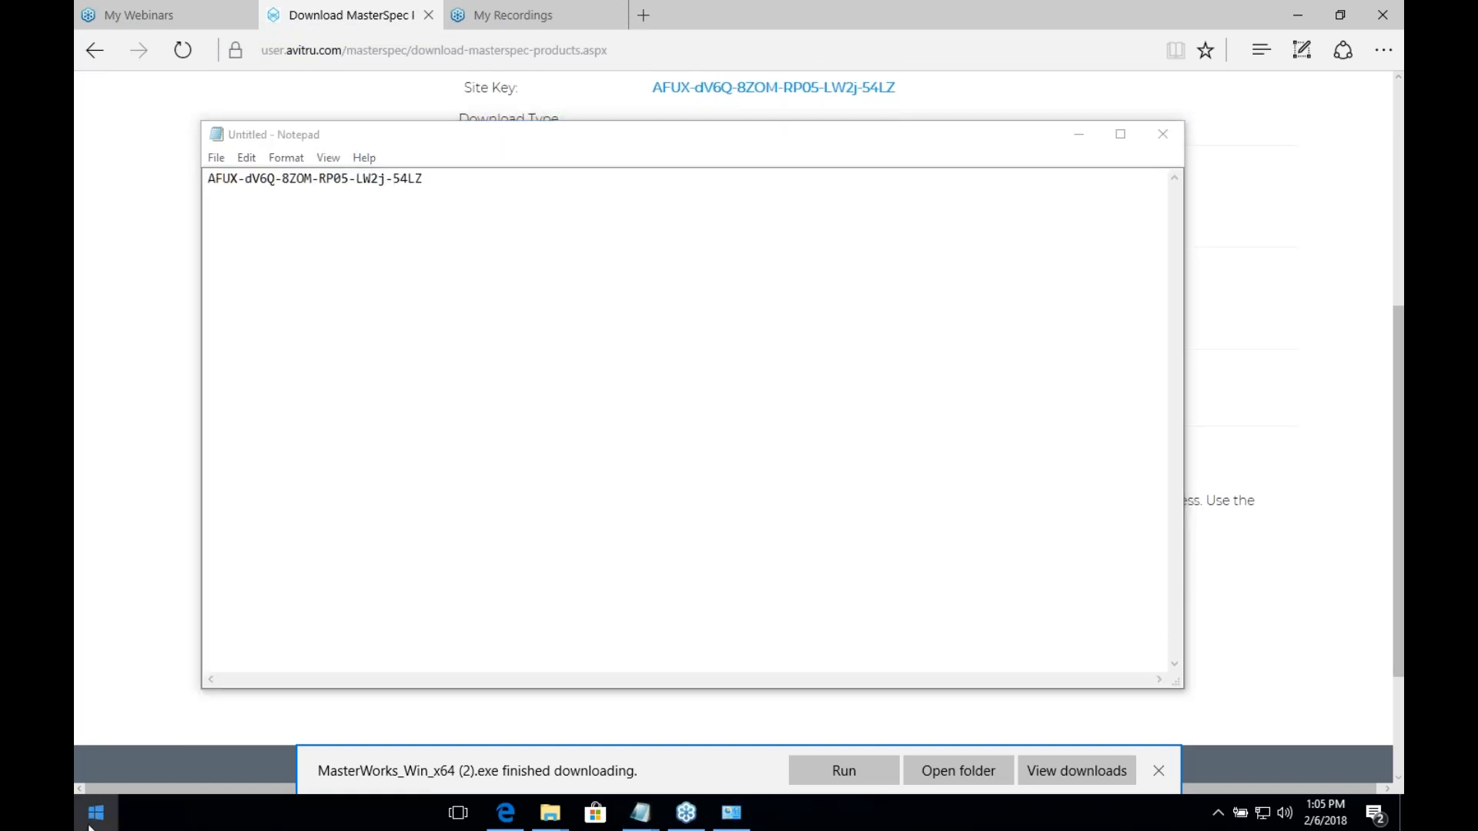
{"action": "type", "text": "word"}
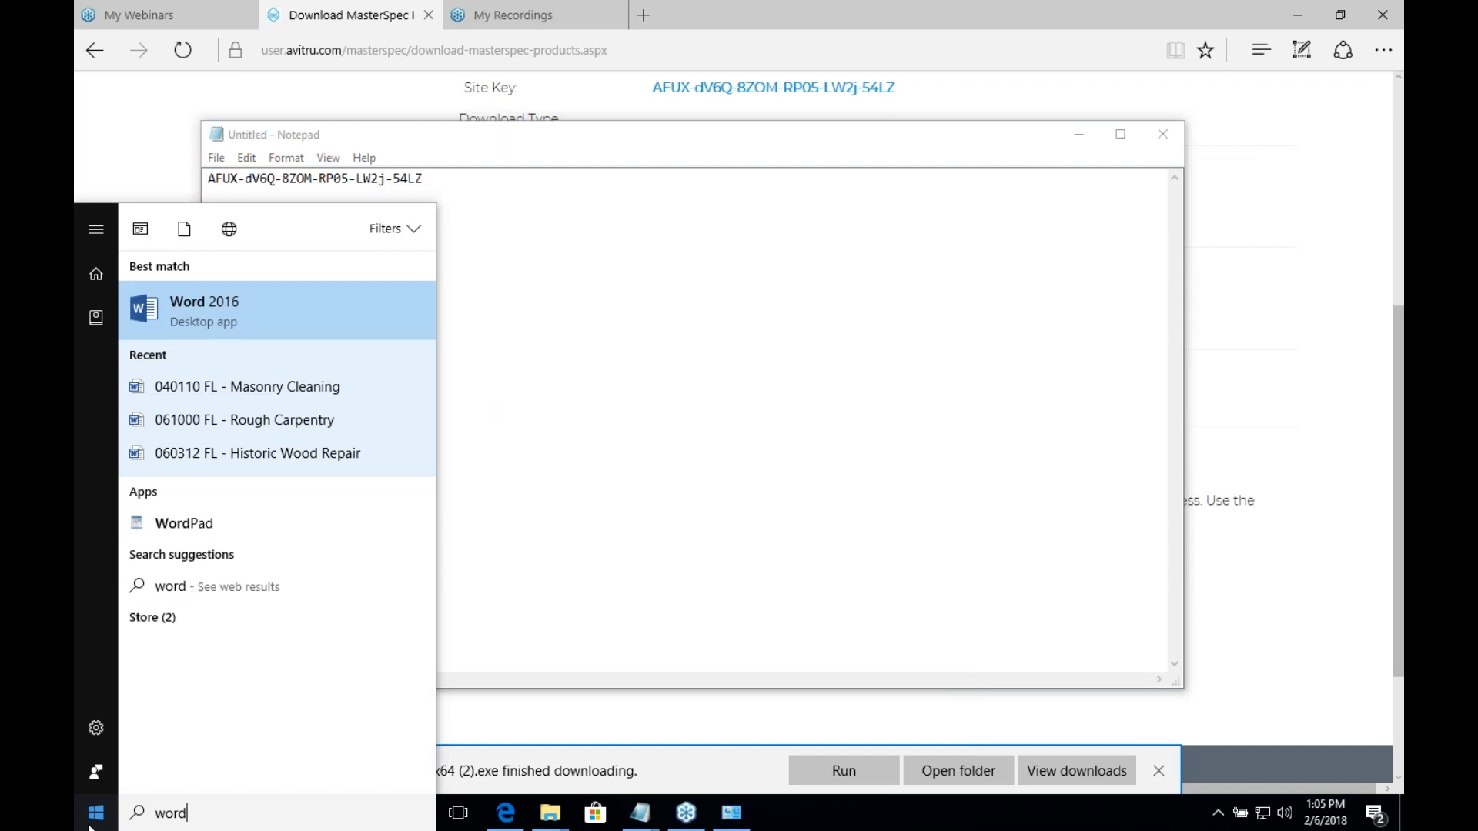
{"action": "key", "text": "Return"}
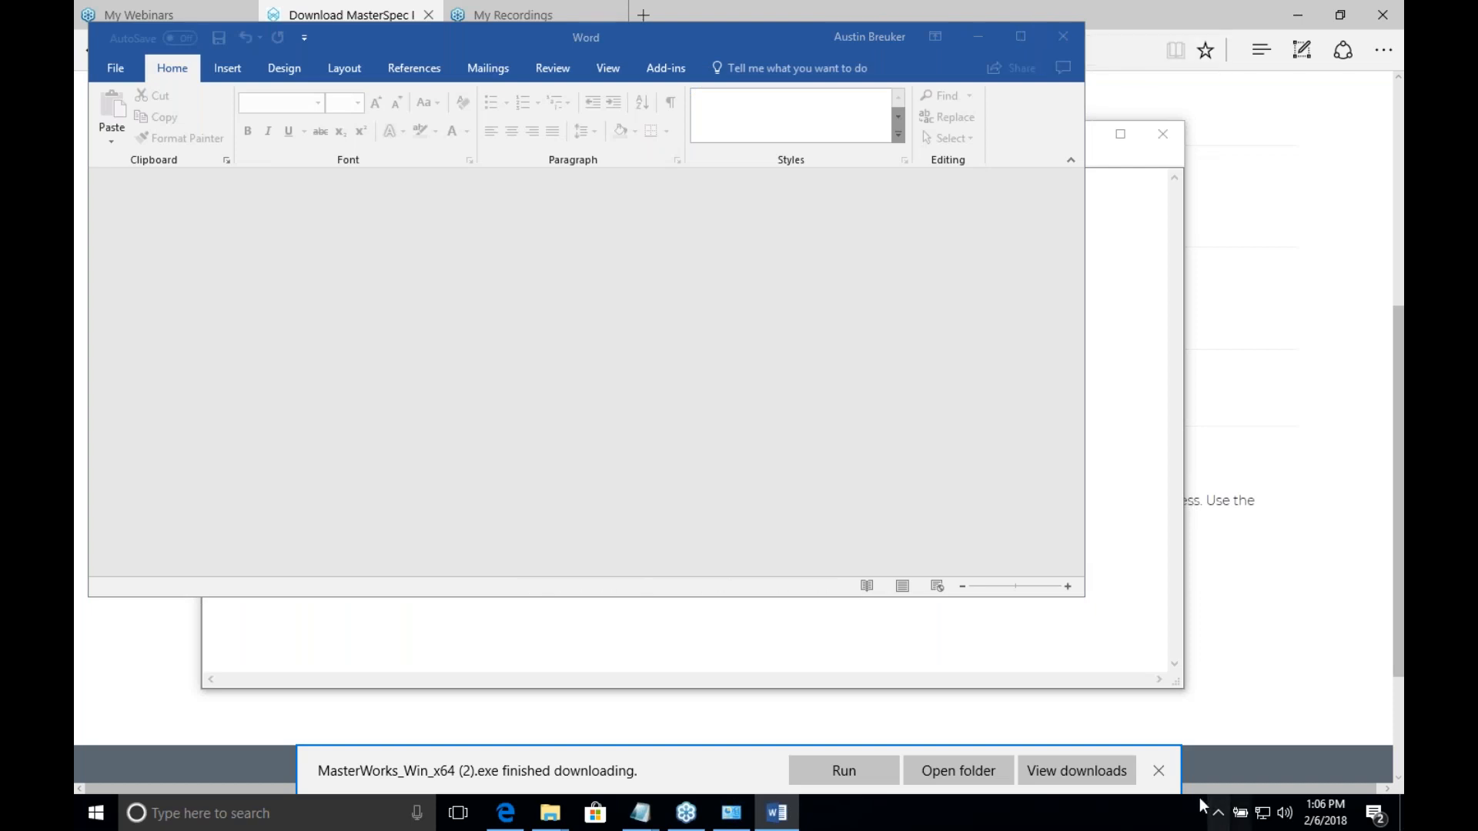
{"action": "left_click", "coordinate": [1159, 771]}
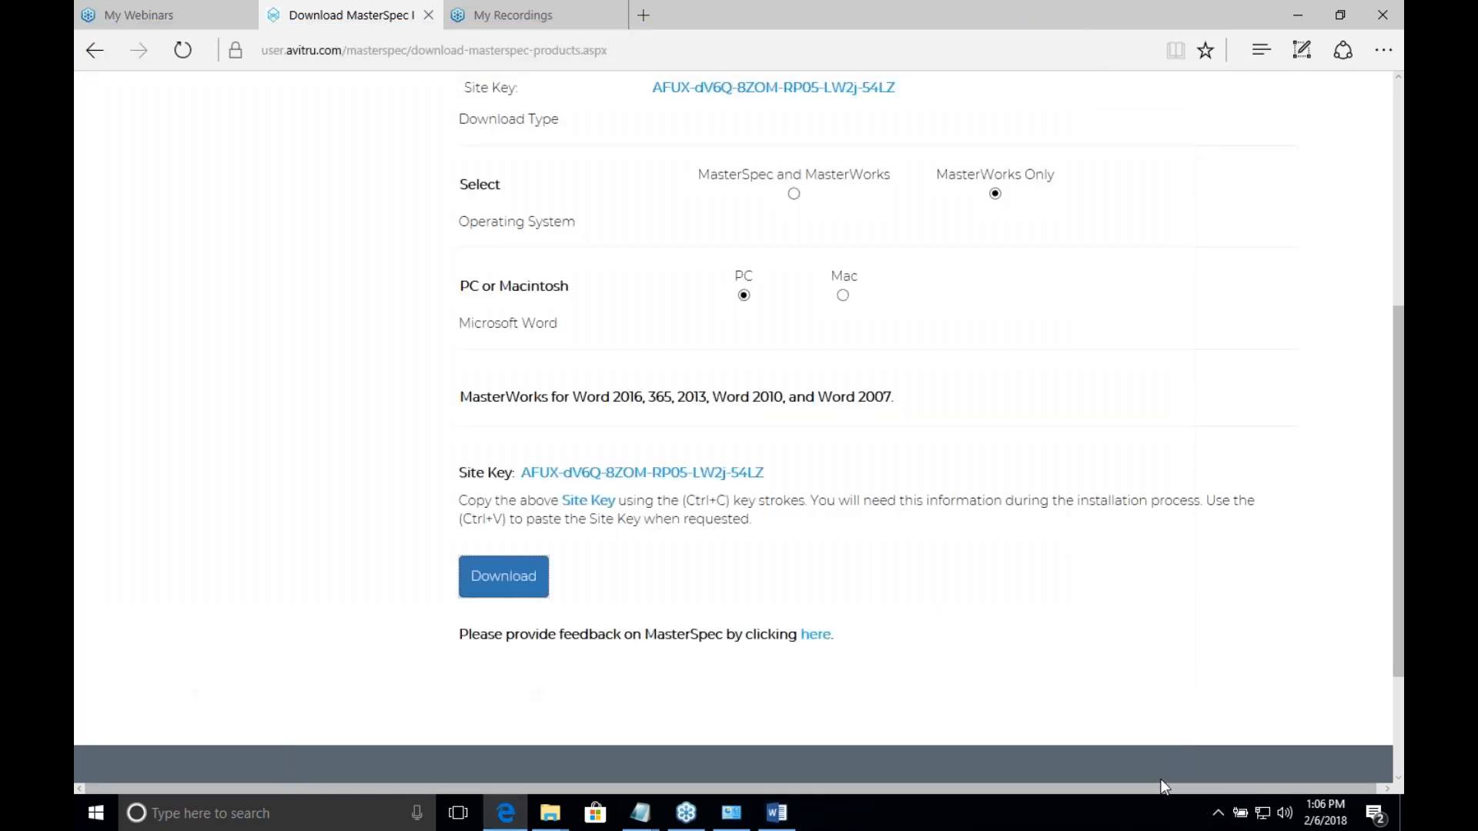
{"action": "left_click", "coordinate": [1301, 11]}
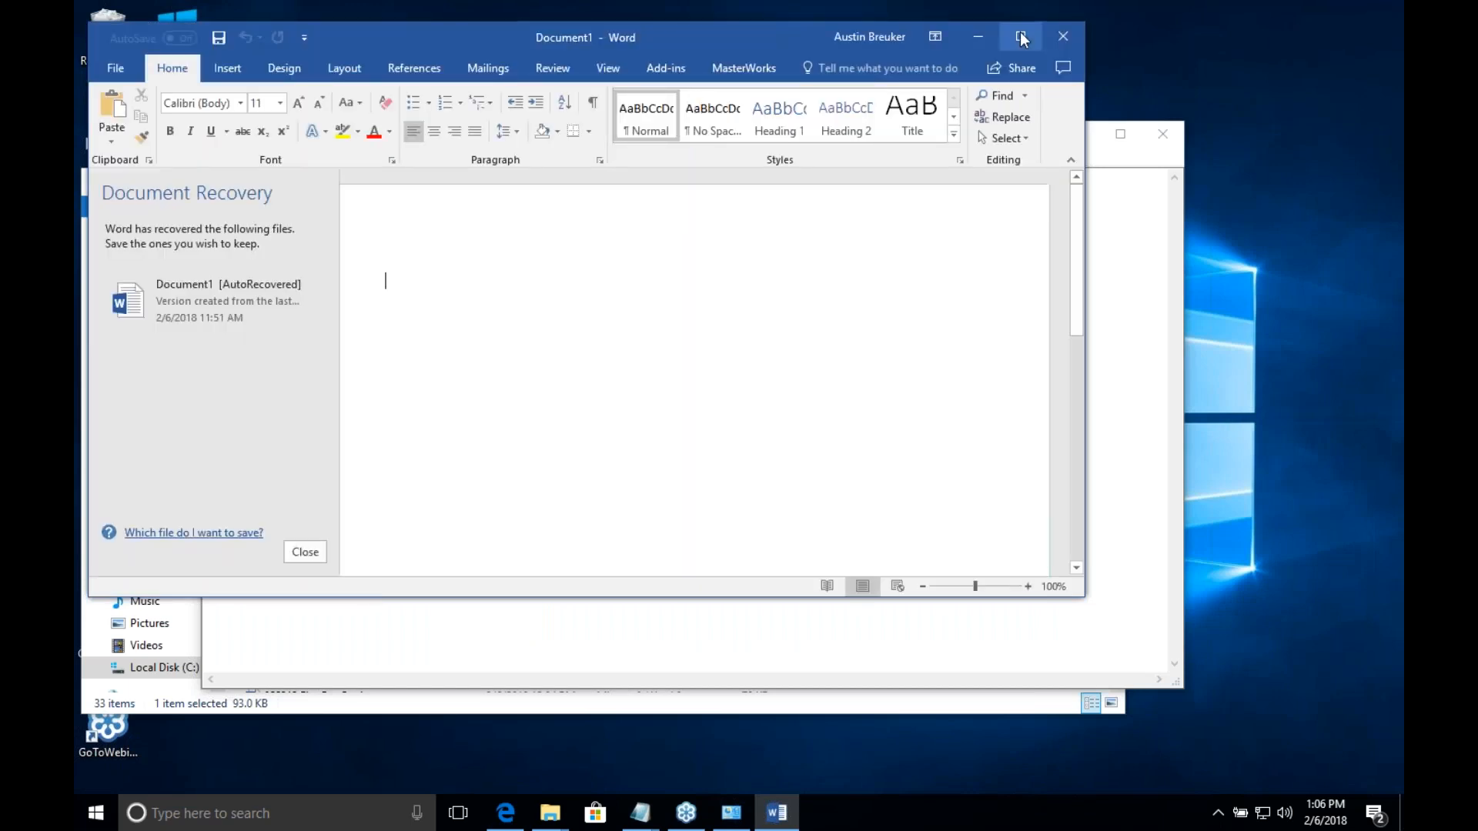
Step: Maximize the Word window and check that the MasterWorks tools are available alongside Word's own commands
{"action": "left_click", "coordinate": [1021, 36]}
{"action": "left_click", "coordinate": [727, 48]}
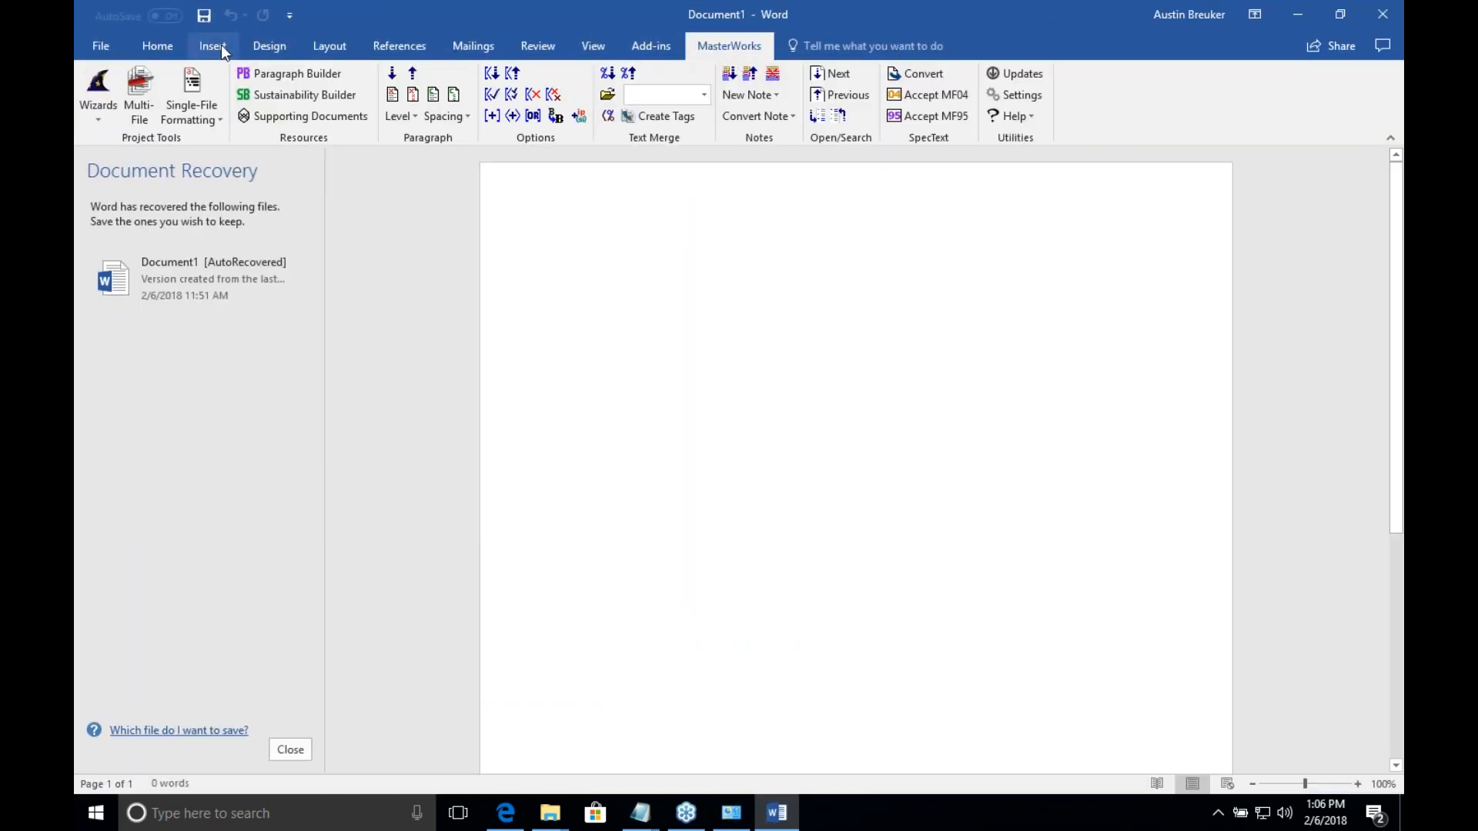
{"action": "left_click", "coordinate": [395, 44]}
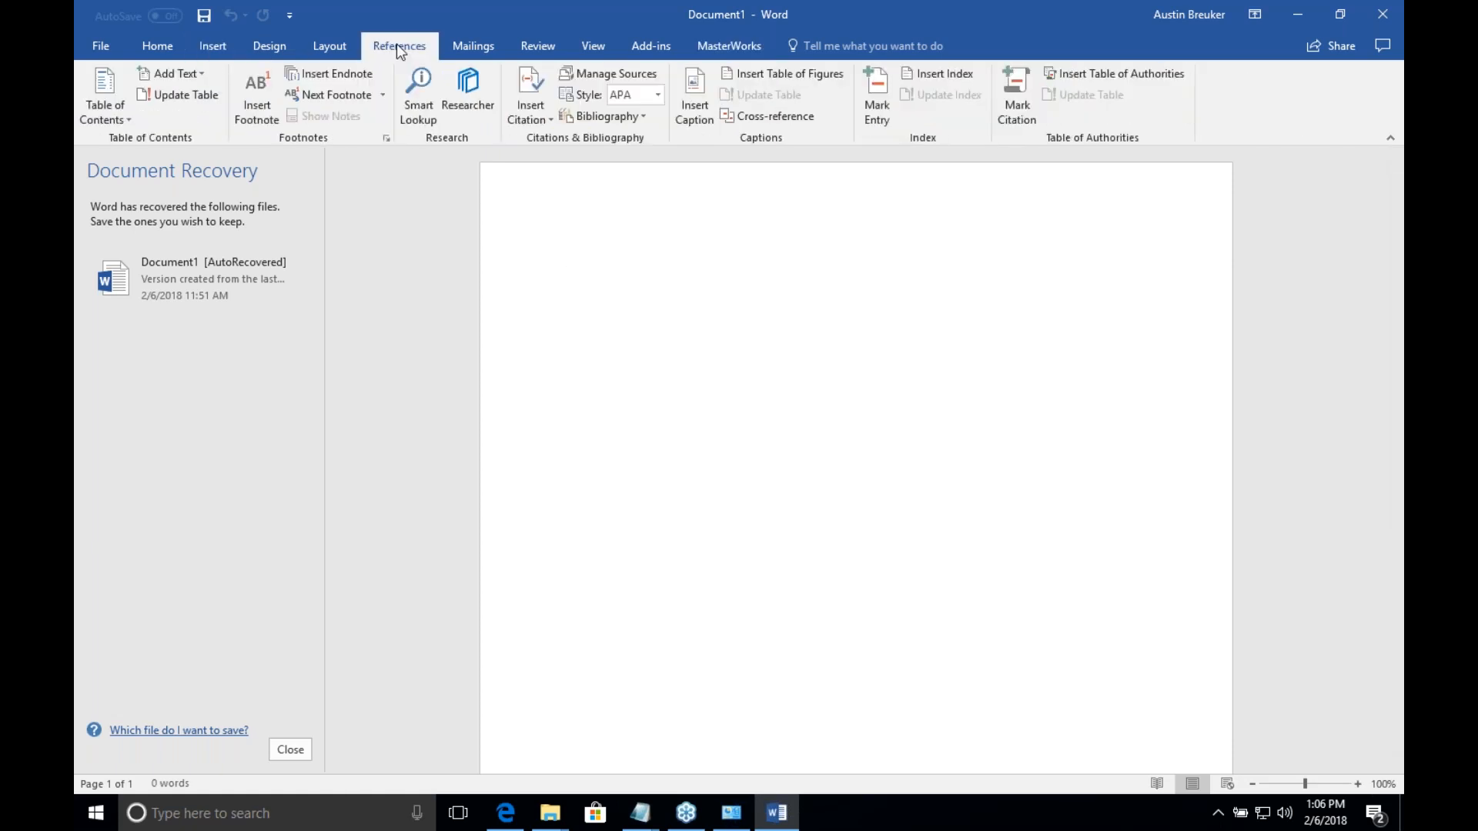
{"action": "left_click", "coordinate": [710, 53]}
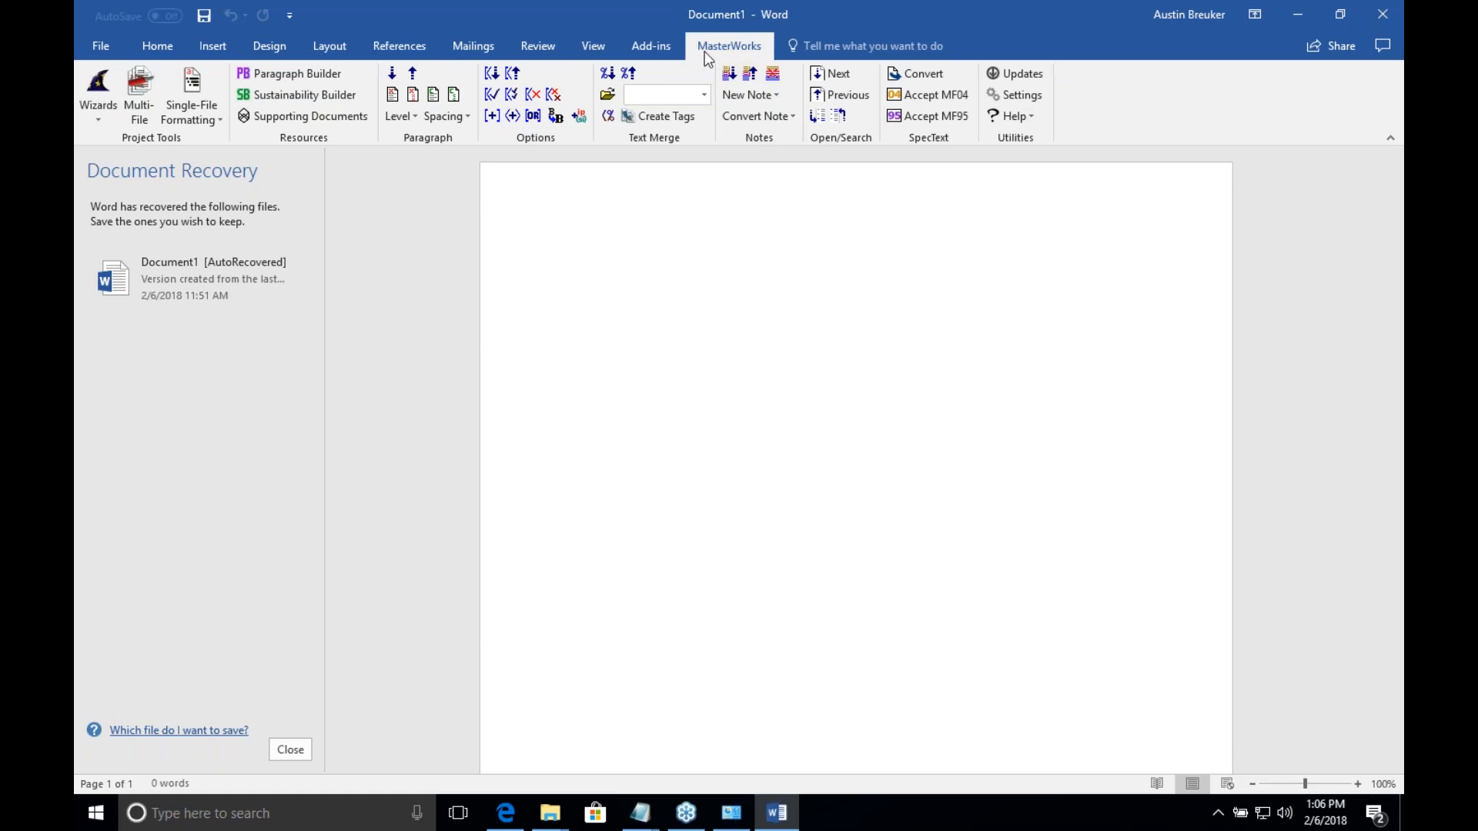
Step: View the MasterWorks help information, dismiss it, and close Word
{"action": "left_click", "coordinate": [1019, 119]}
{"action": "left_click", "coordinate": [1040, 167]}
{"action": "left_click", "coordinate": [896, 480]}
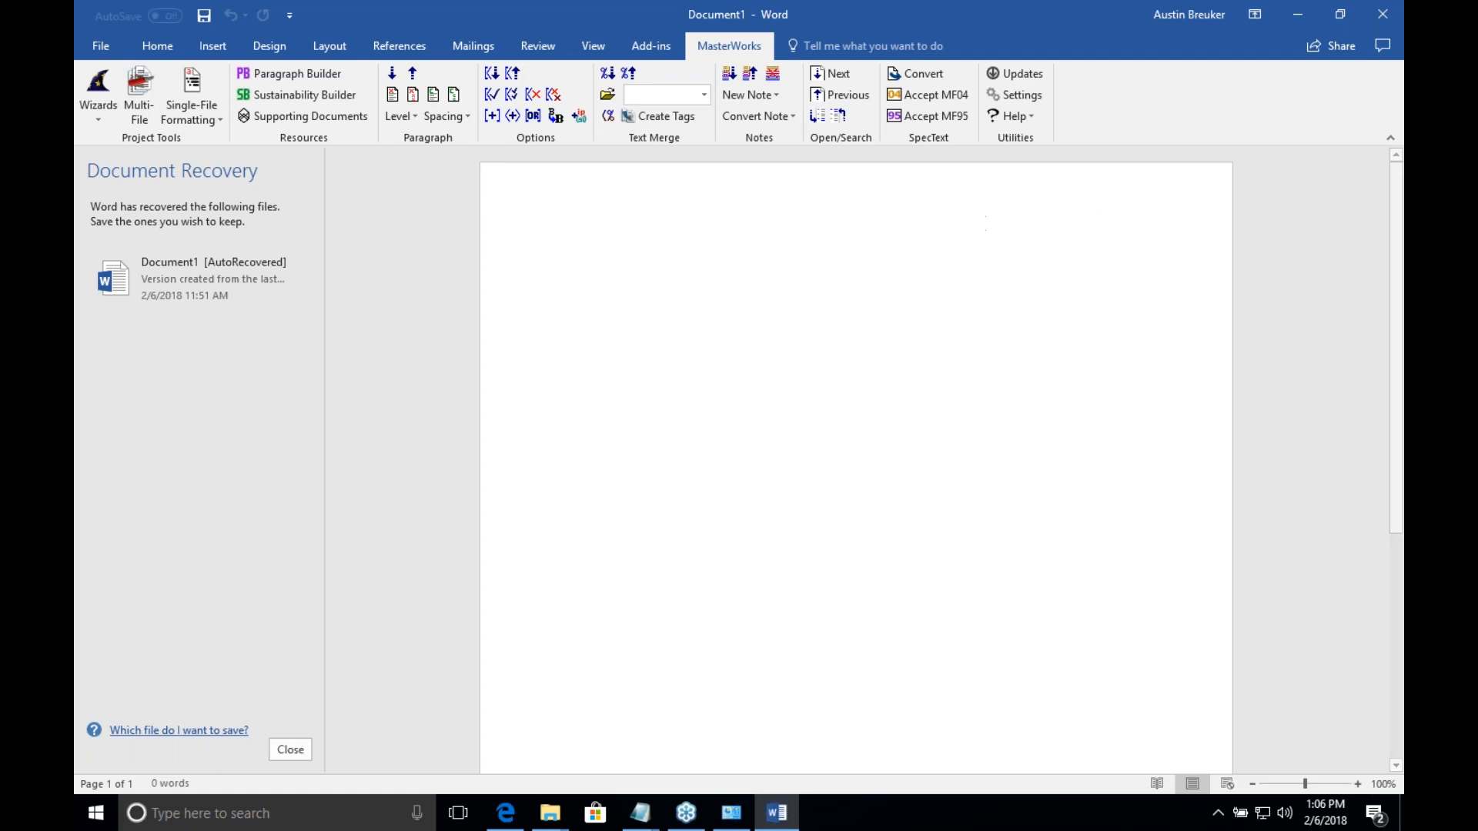
{"action": "left_click", "coordinate": [1394, 40]}
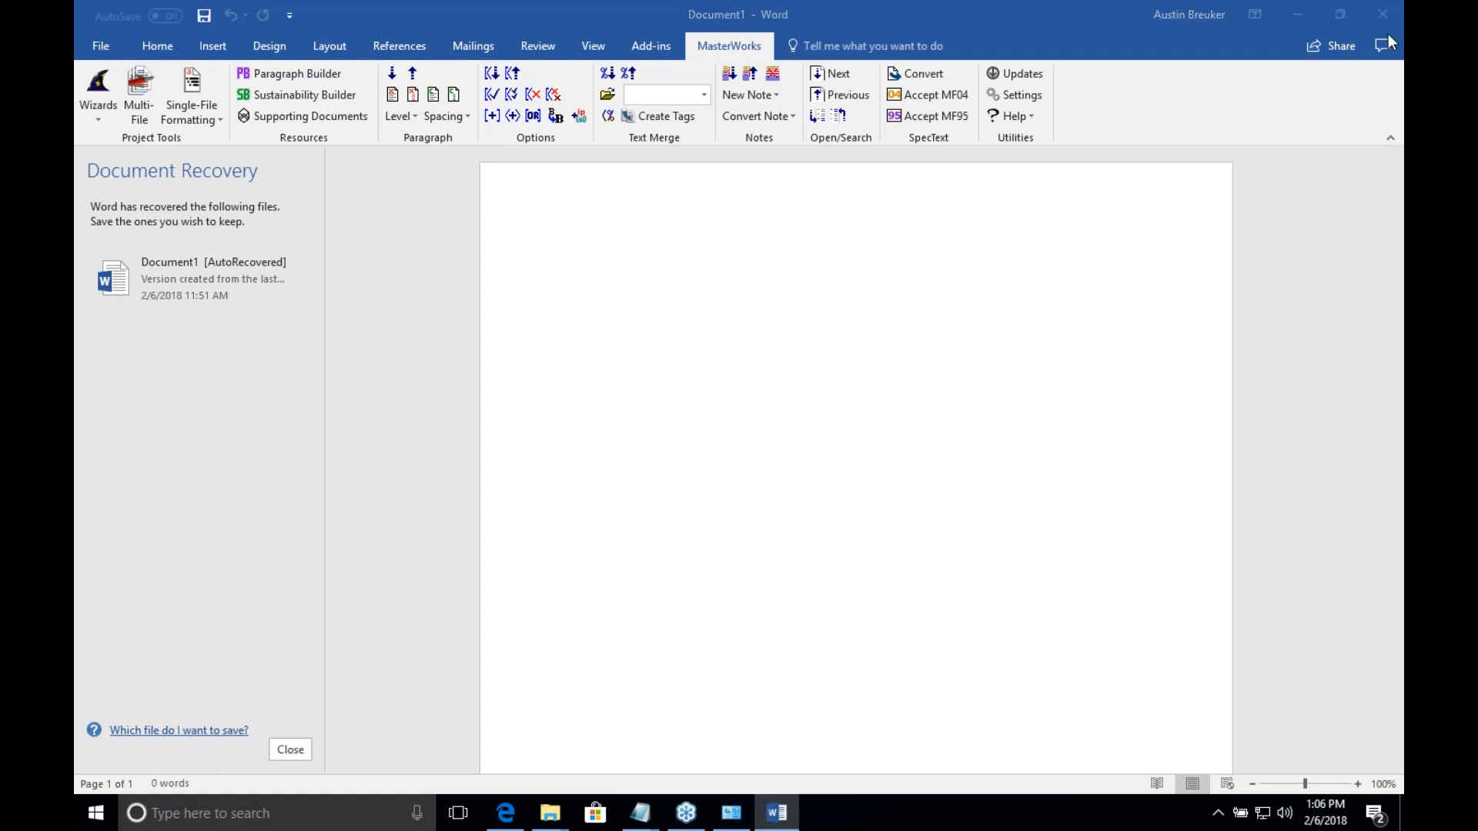